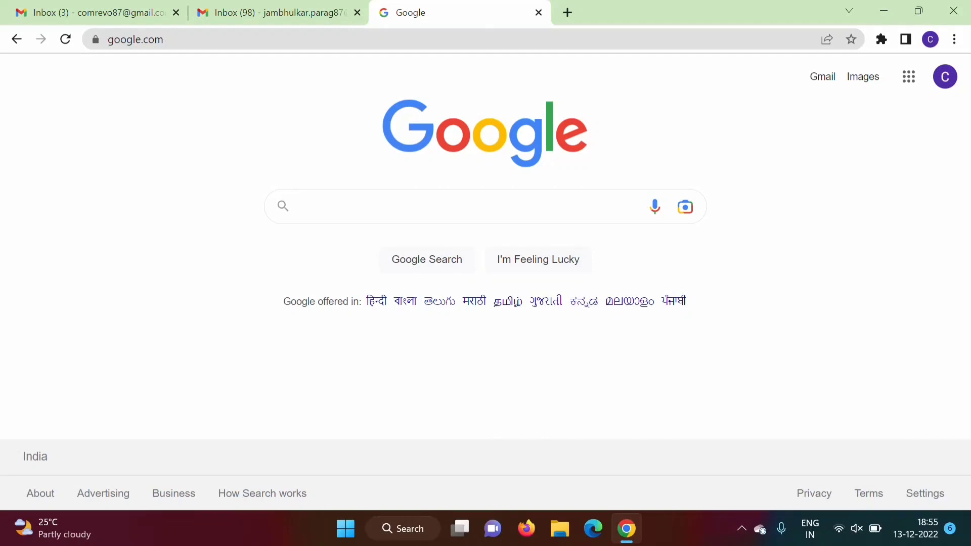
# - Search Google for 'developer salesforce signup'
pyautogui.click(339, 210)
pyautogui.write('developer')
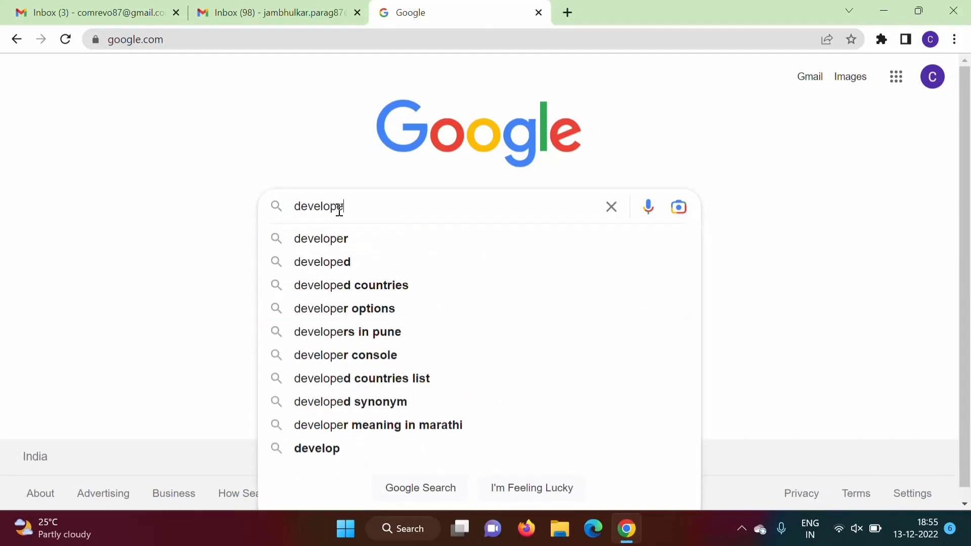
pyautogui.write(' salesf')
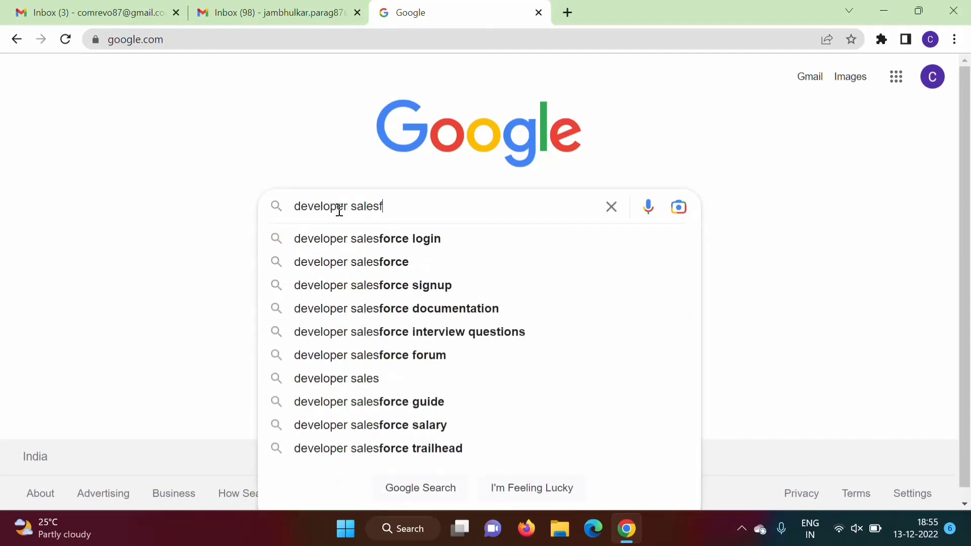
pyautogui.write('orce s')
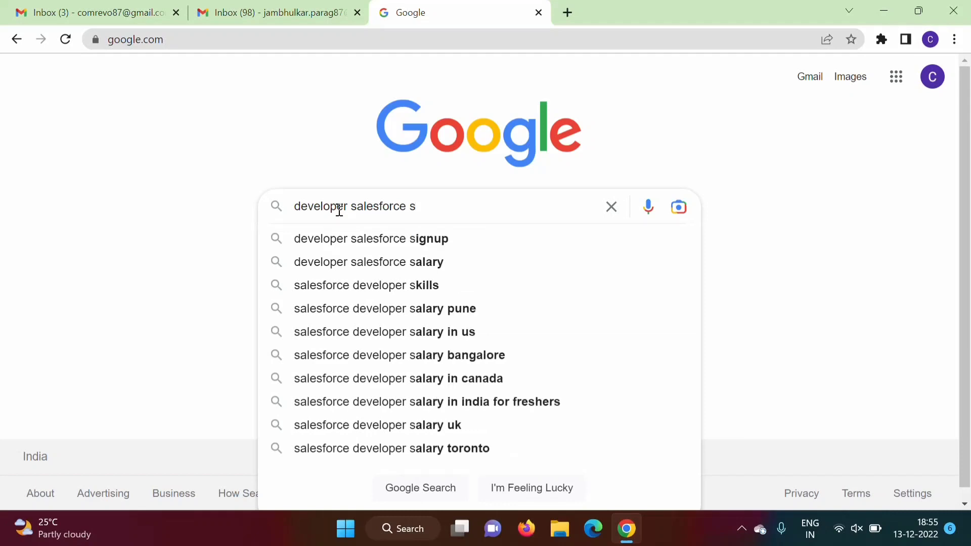
pyautogui.write('ignup')
pyautogui.press('Return')
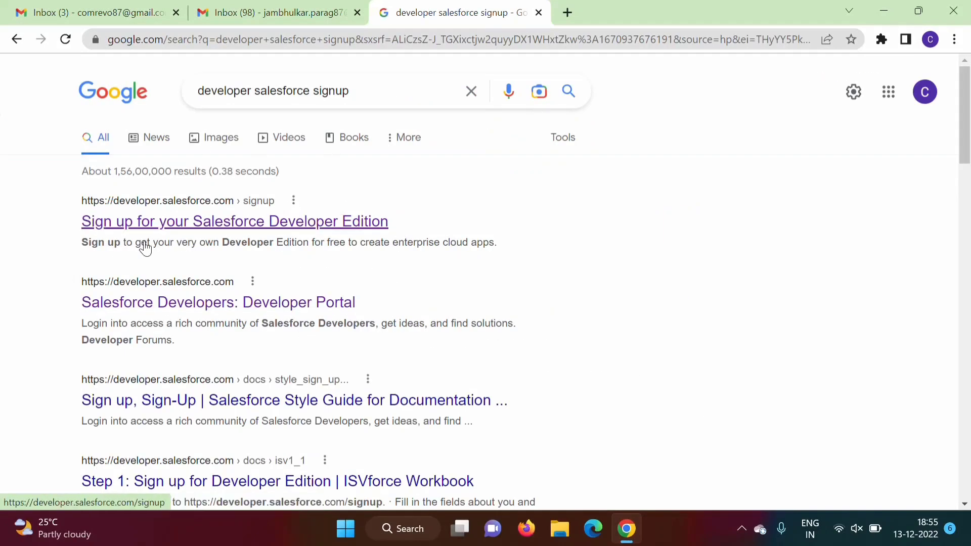
# - Open the first result, the Developer Edition signup page, in a new tab and switch to it
pyautogui.rightClick(156, 229)
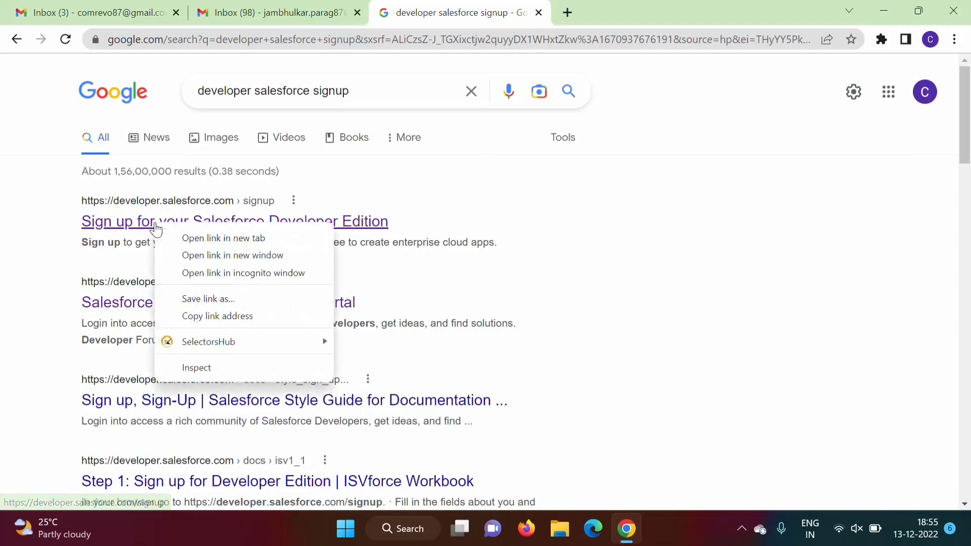
pyautogui.click(225, 239)
pyautogui.click(632, 7)
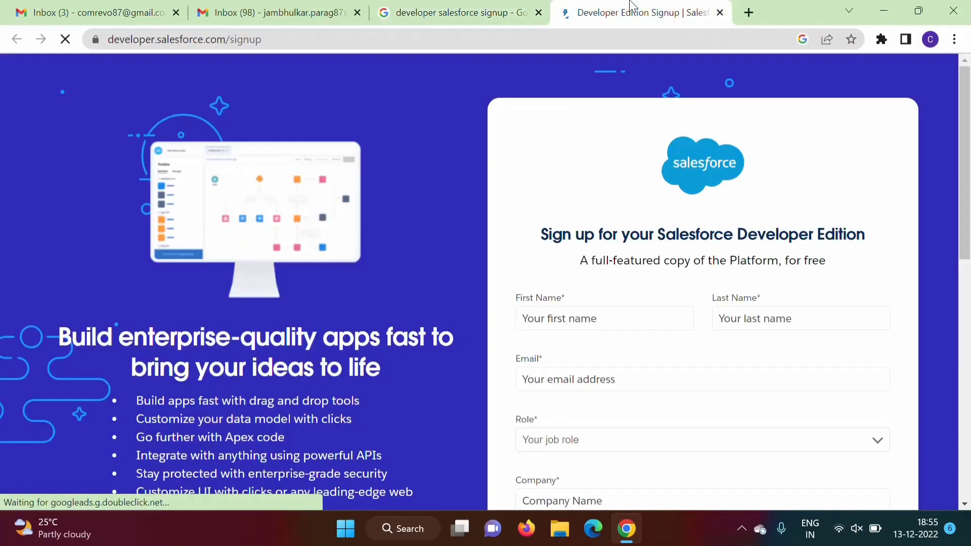
pyautogui.moveTo(488, 54); pyautogui.dragTo(126, 47)
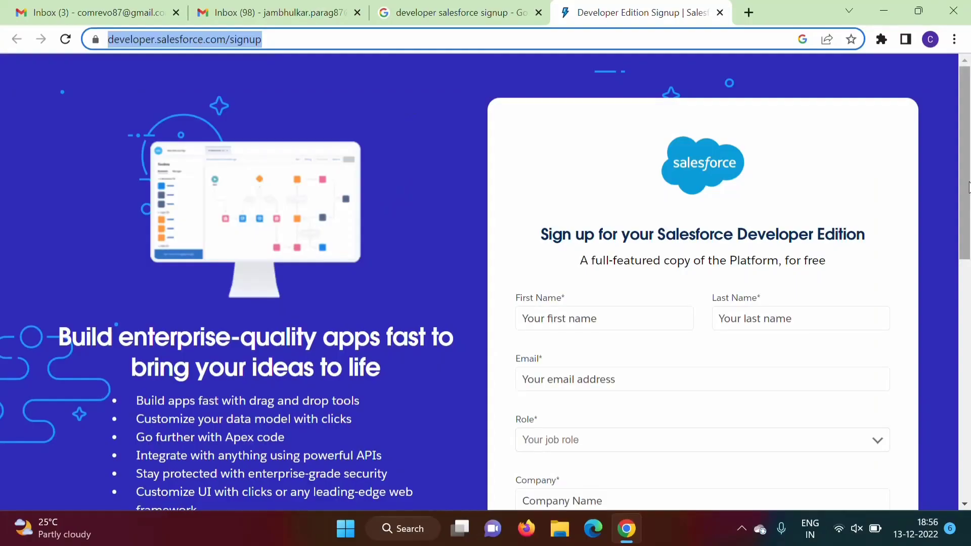
# - Enter the user's first name, last name and email address on the signup form
pyautogui.click(968, 187)
pyautogui.moveTo(968, 187); pyautogui.dragTo(964, 358)
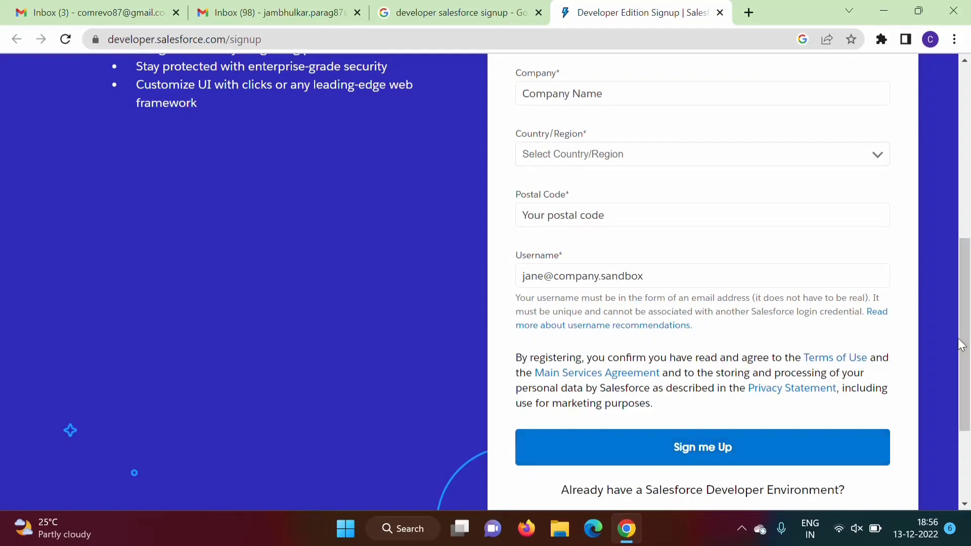
pyautogui.moveTo(958, 345); pyautogui.dragTo(946, 253)
pyautogui.moveTo(966, 351); pyautogui.dragTo(968, 214)
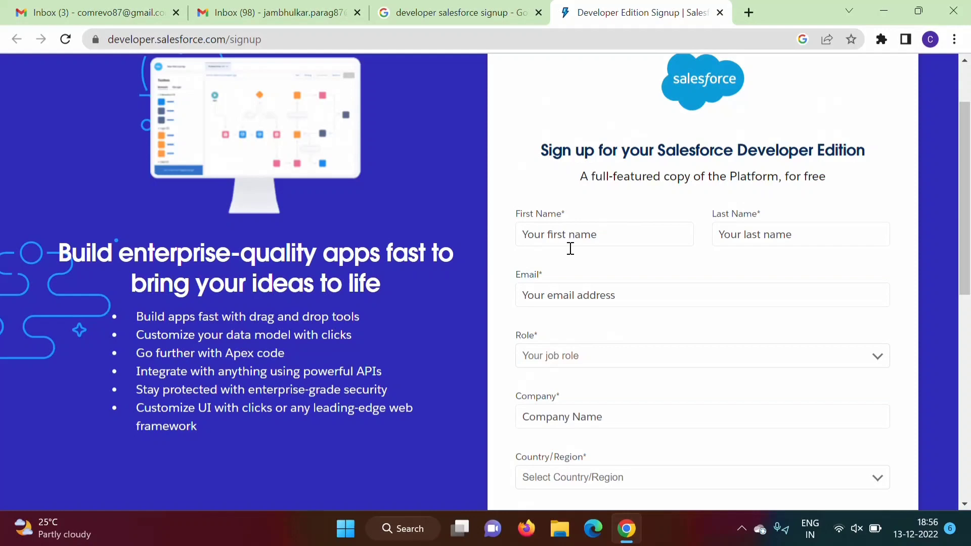
pyautogui.click(545, 231)
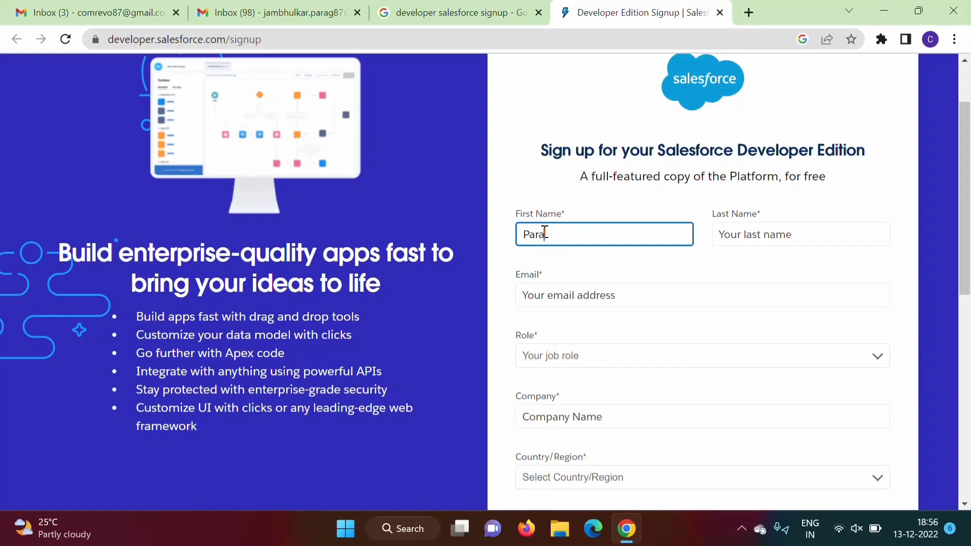
pyautogui.click(746, 234)
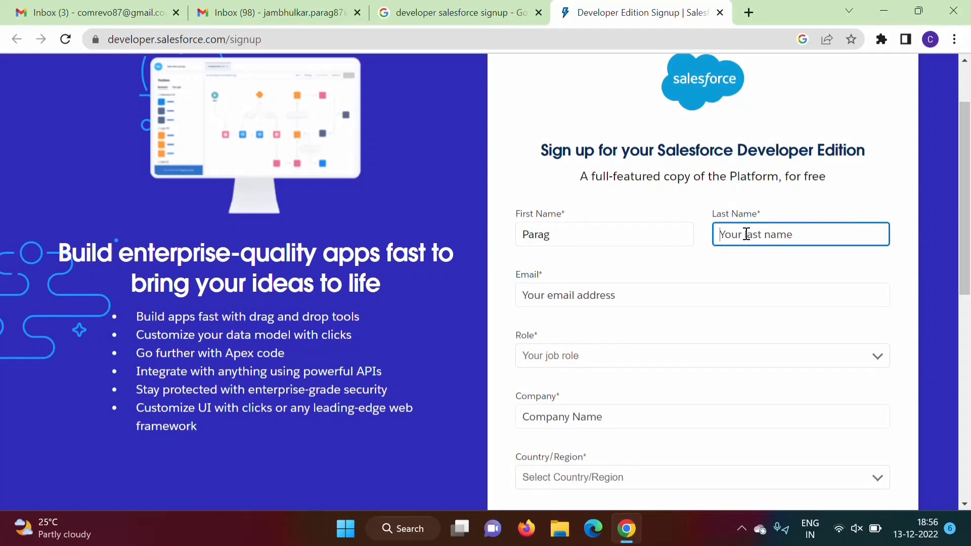
pyautogui.click(588, 298)
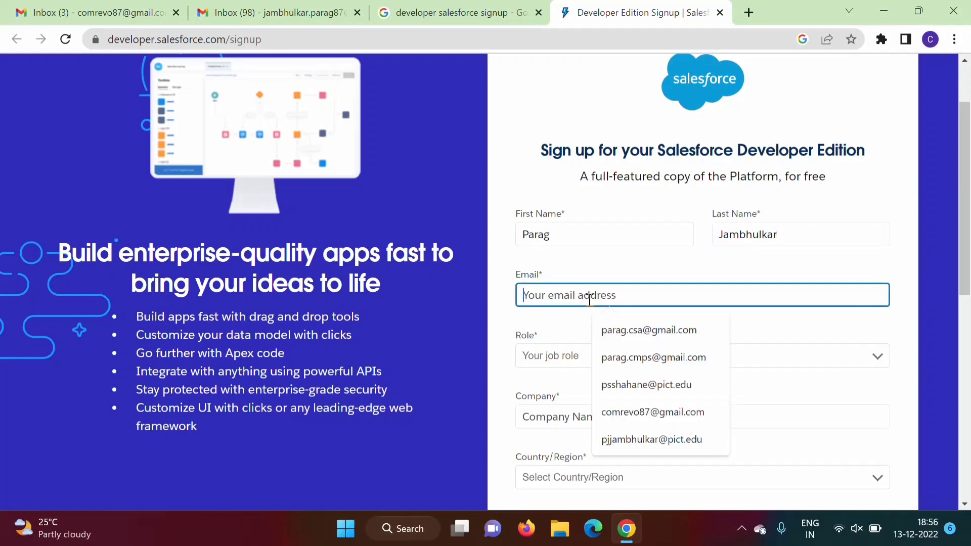
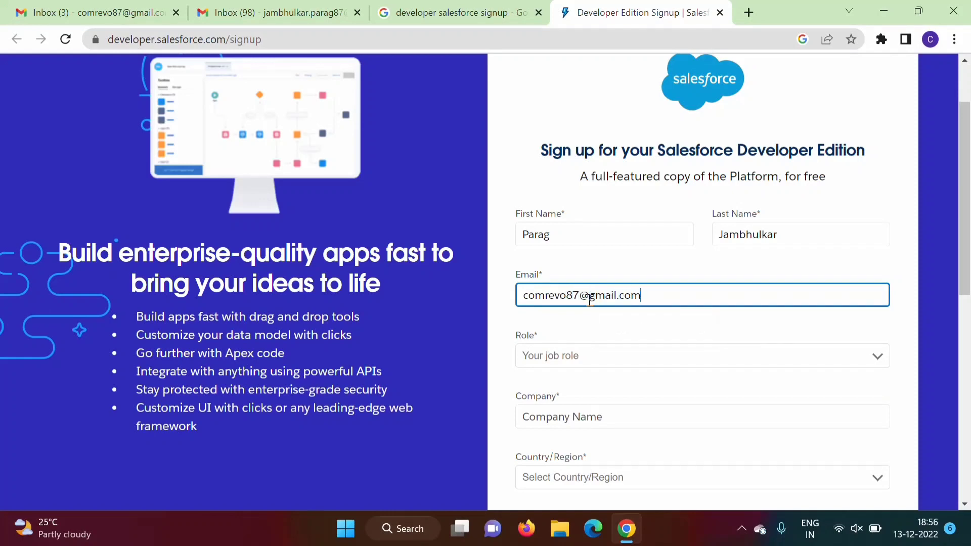
# - Set the role to Developer and enter the company name
pyautogui.click(548, 358)
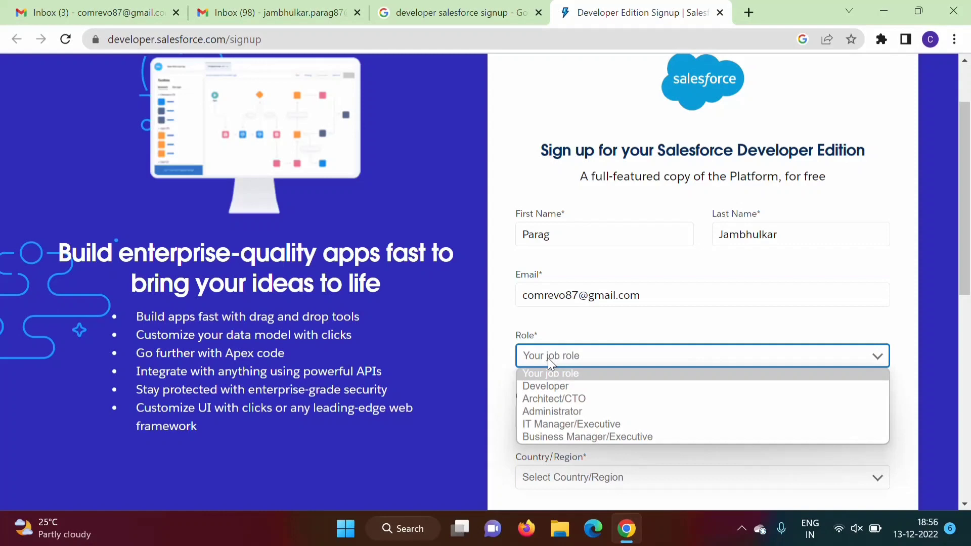
pyautogui.click(560, 386)
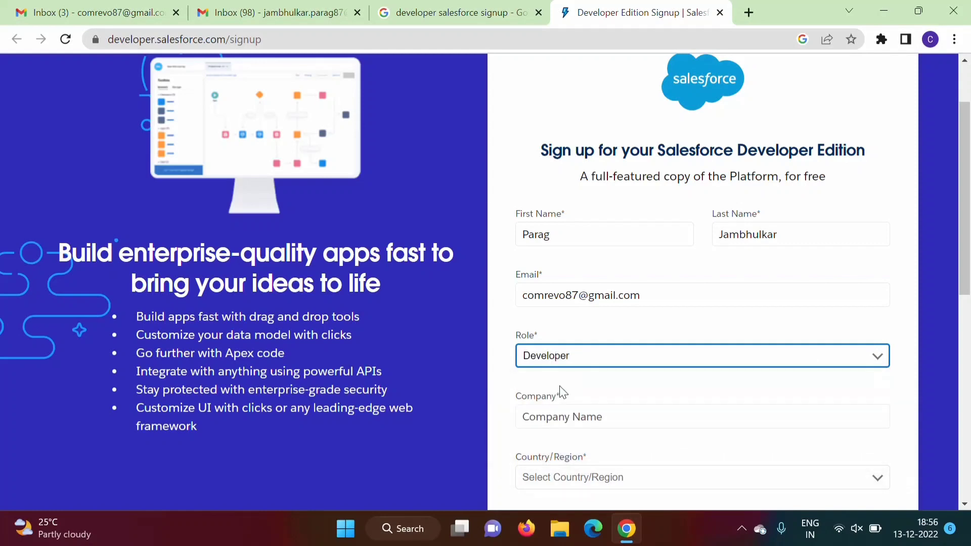
pyautogui.scroll(-4, 561, 392)
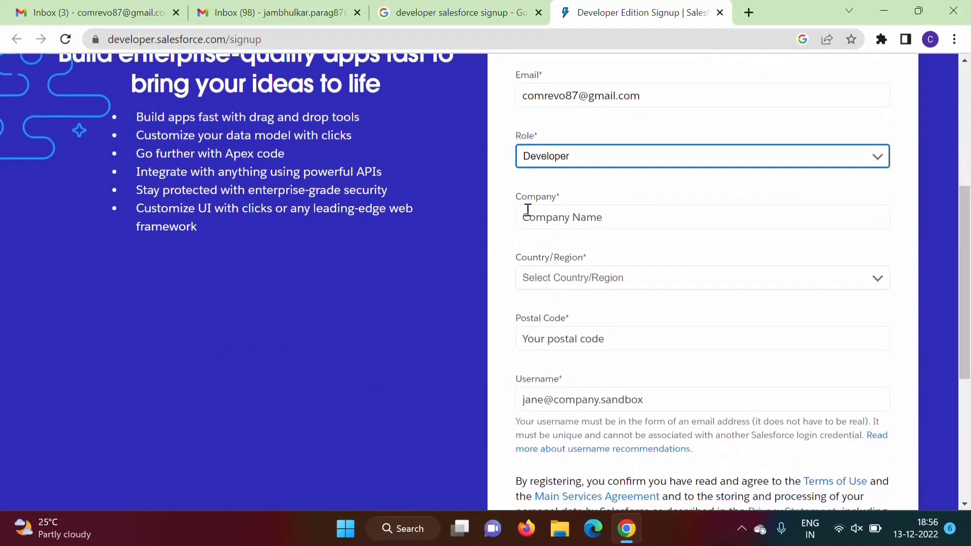
pyautogui.click(557, 214)
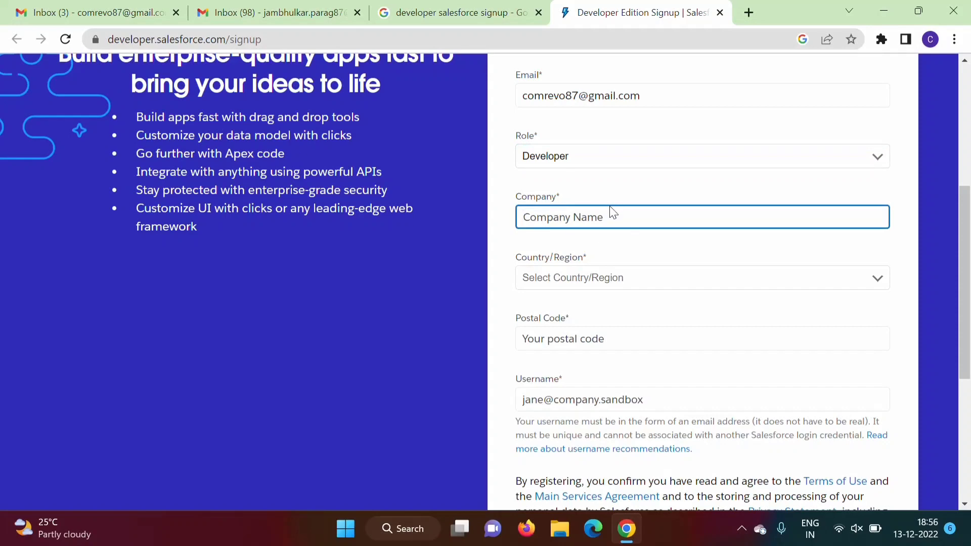
pyautogui.write('comrevo')
# - Choose India as the country and enter the postal code
pyautogui.click(564, 279)
pyautogui.press('i')
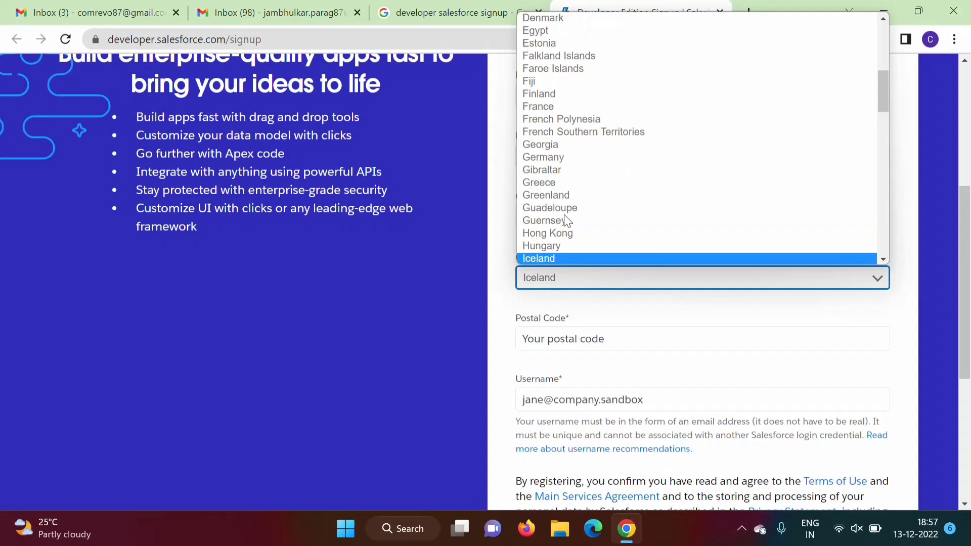
pyautogui.press('Down')
pyautogui.press('Return')
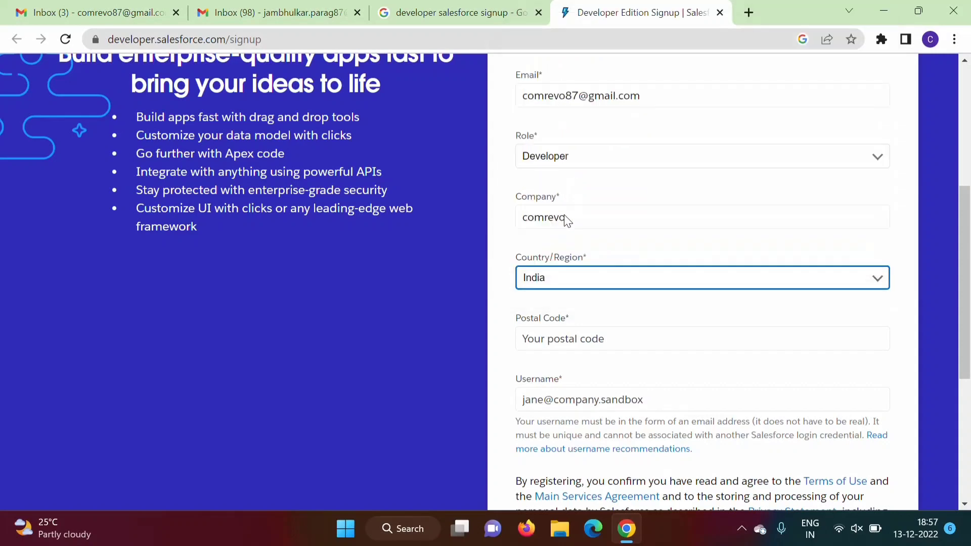
pyautogui.press('Tab')
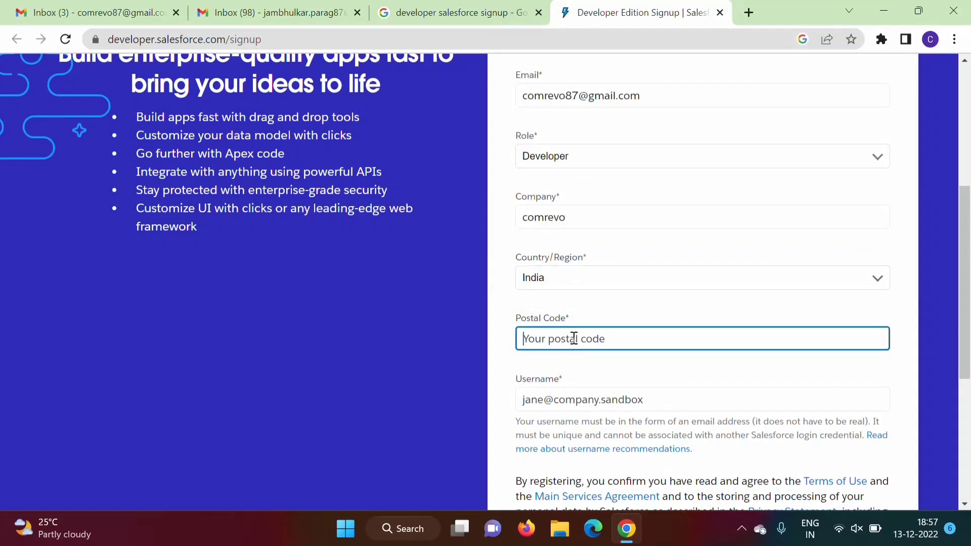
pyautogui.write('411041')
# - Enter the new account's username in the Username field
pyautogui.click(557, 393)
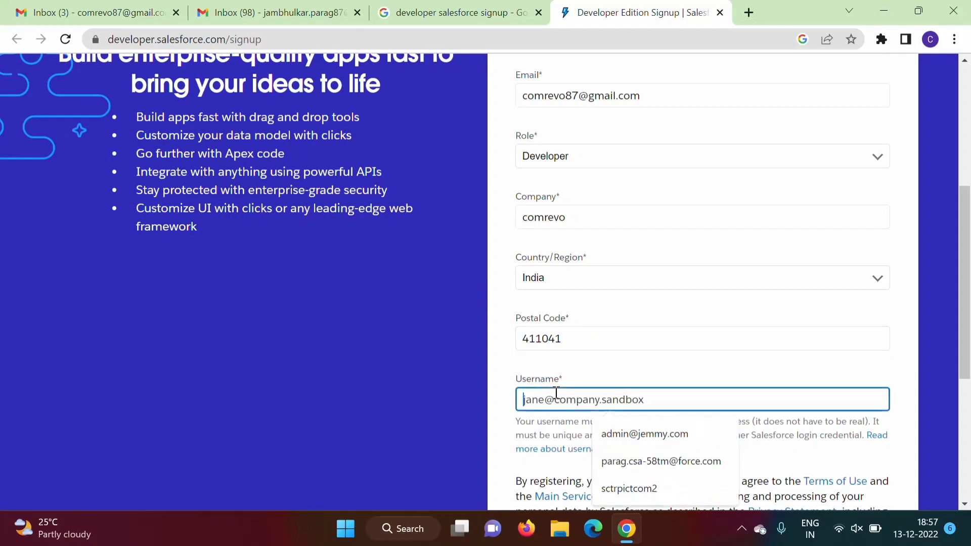
pyautogui.scroll(-3, 919, 387)
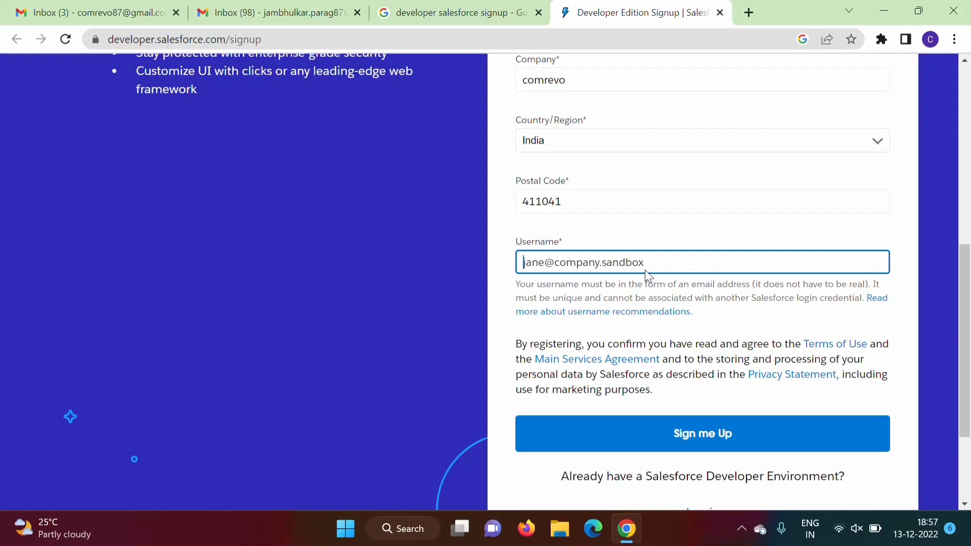
pyautogui.click(632, 259)
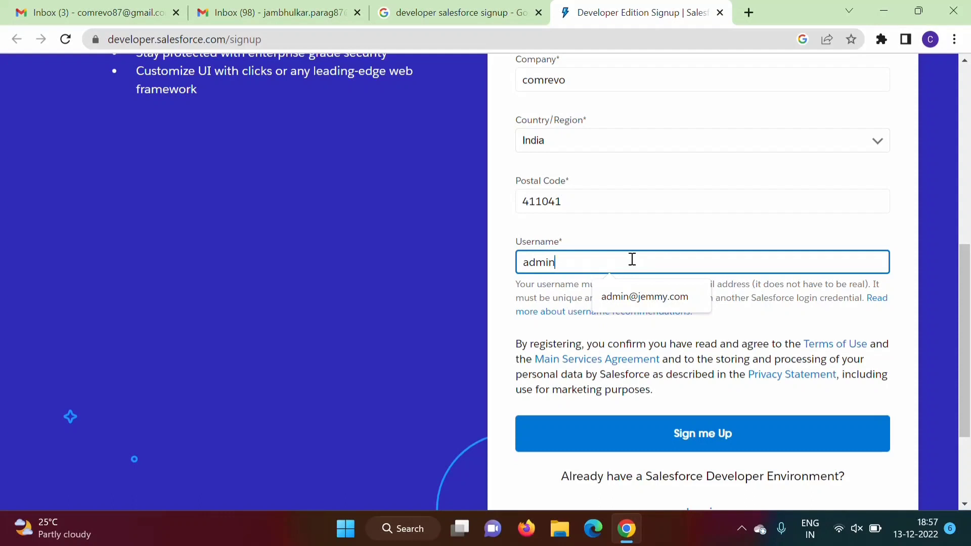
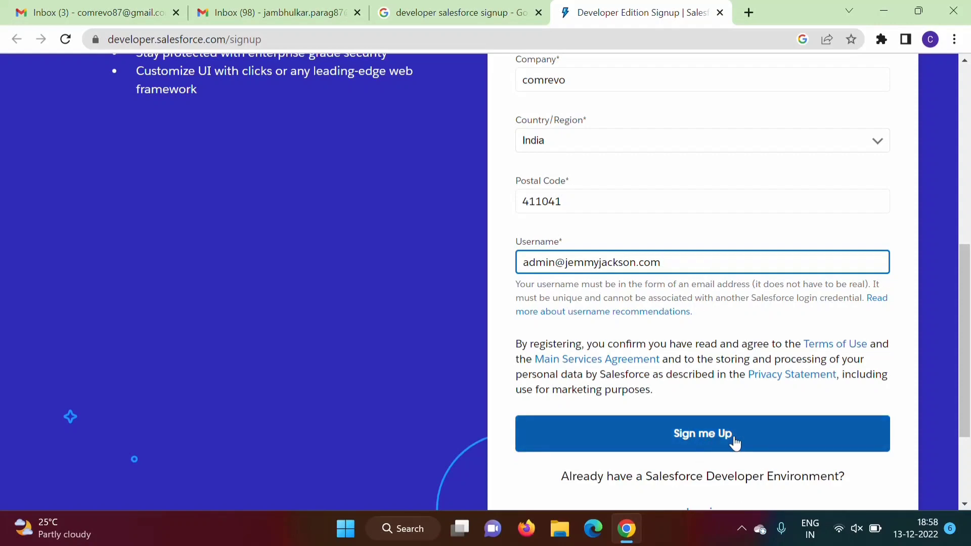
# - Submit the Developer Edition signup form with Sign me Up
pyautogui.moveTo(965, 338); pyautogui.dragTo(967, 212)
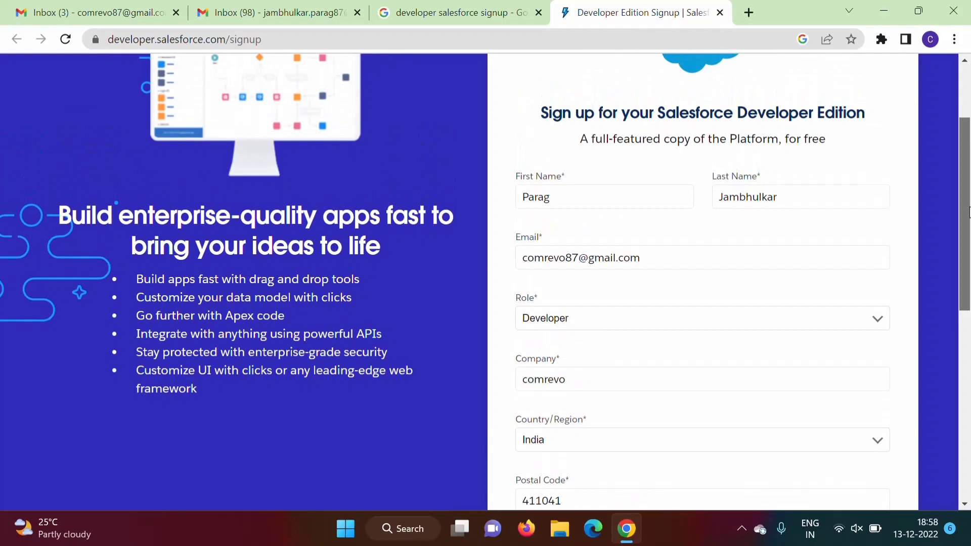
pyautogui.scroll(-6, 967, 213)
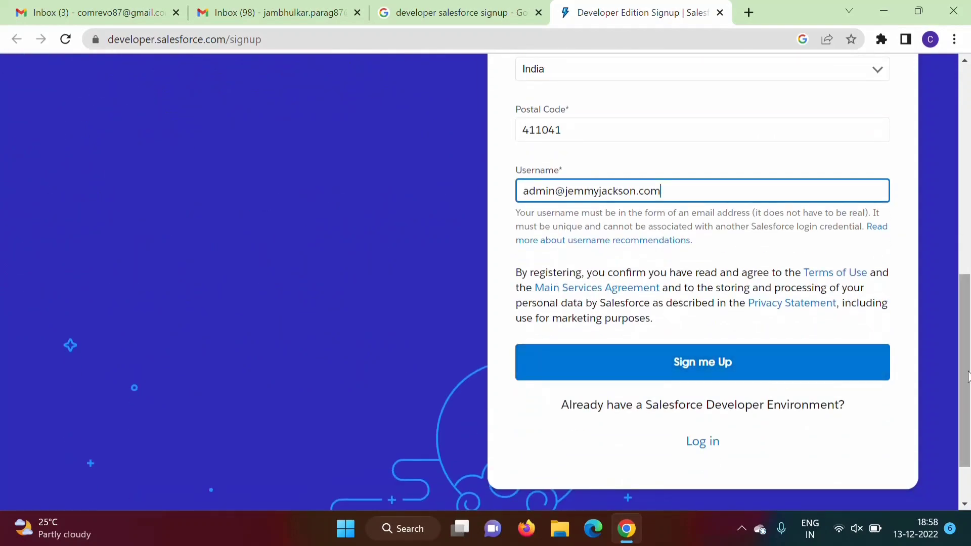
pyautogui.moveTo(967, 377); pyautogui.dragTo(966, 198)
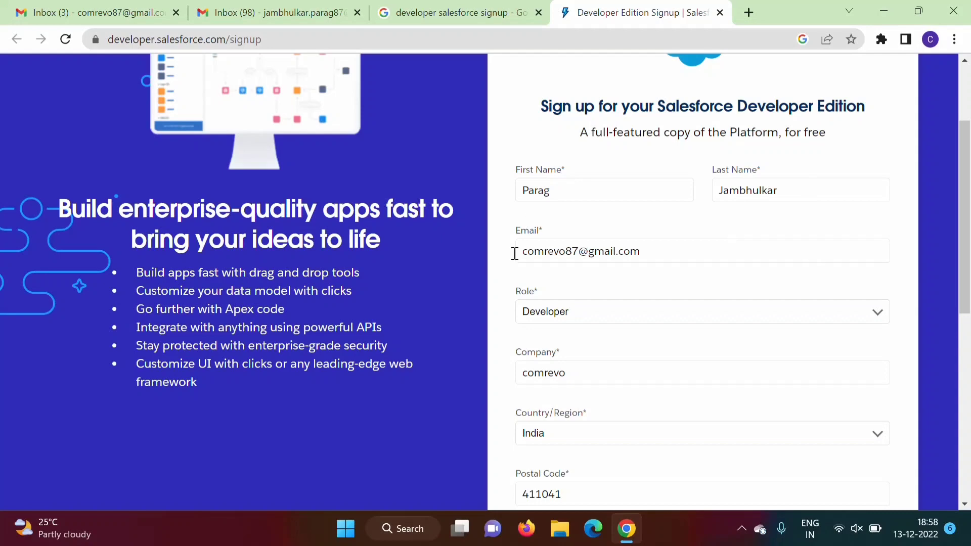
pyautogui.moveTo(965, 260); pyautogui.dragTo(956, 317)
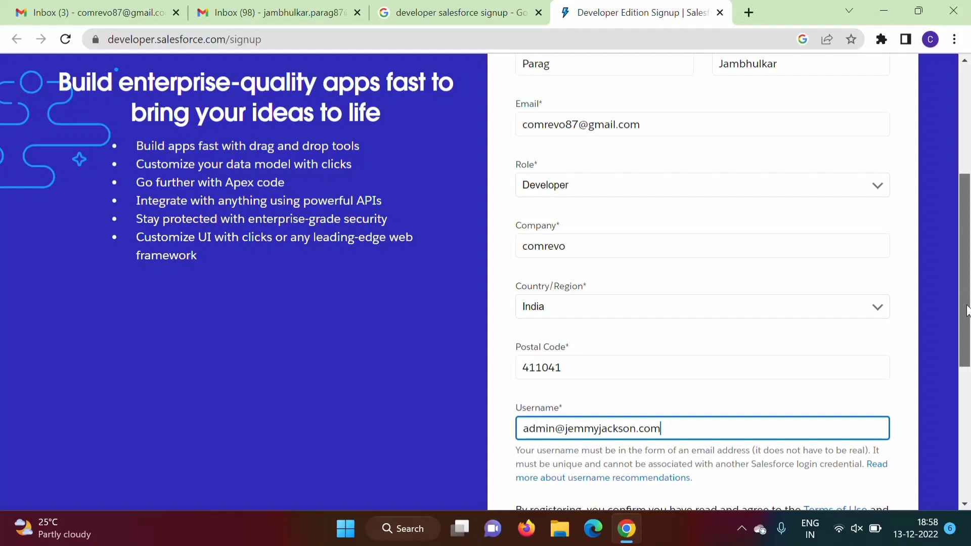
pyautogui.scroll(-3, 966, 309)
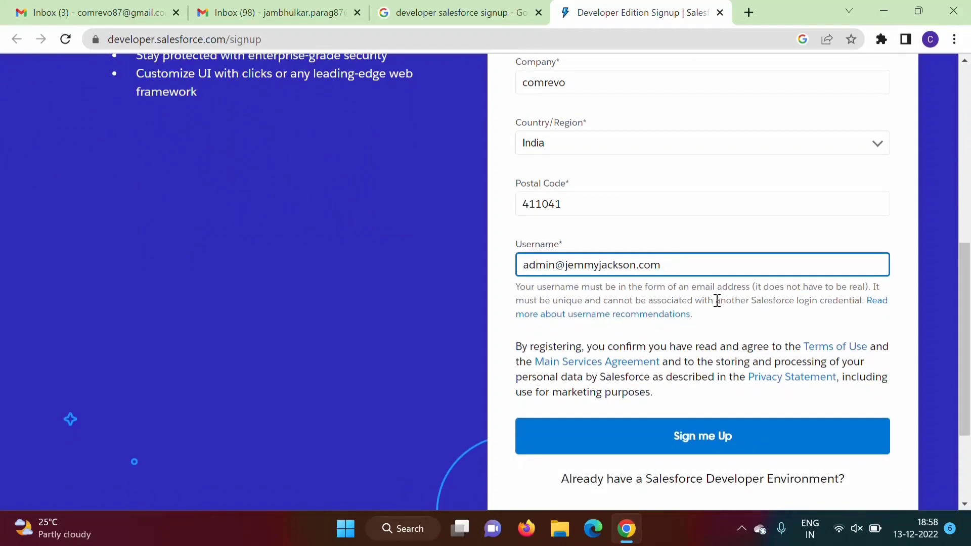
pyautogui.click(685, 436)
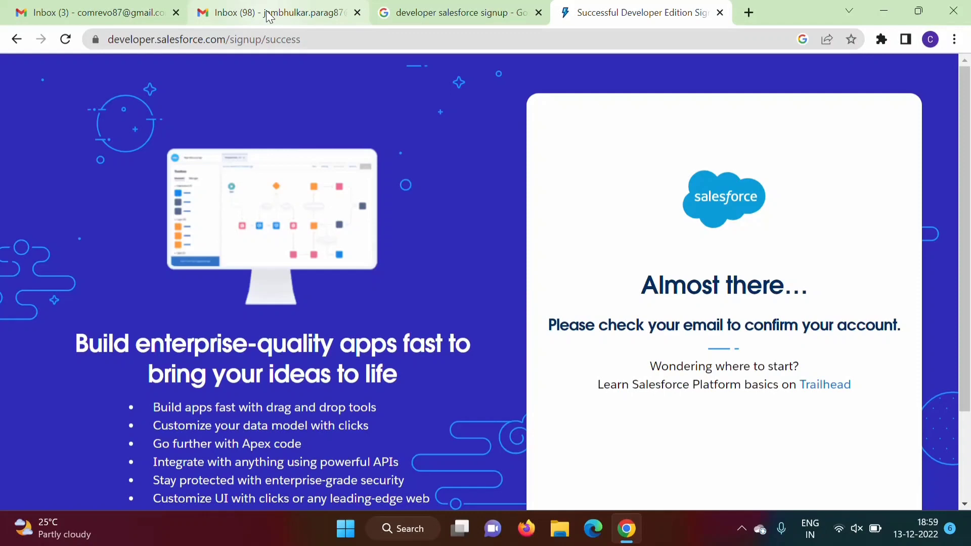
# - In the refreshed Gmail inbox, open the 'Welcome to Salesforce: Verify your account' email and follow Verify Account
pyautogui.click(129, 11)
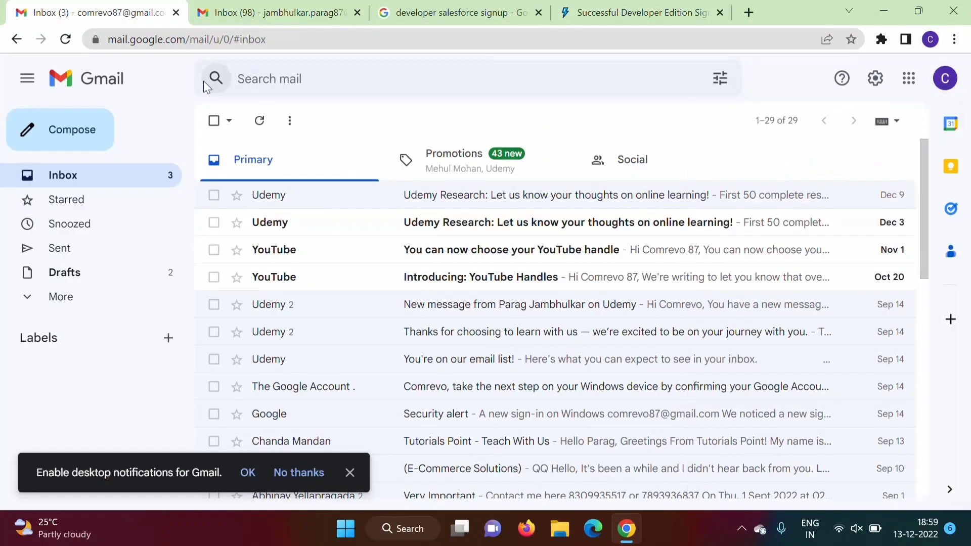
pyautogui.click(65, 39)
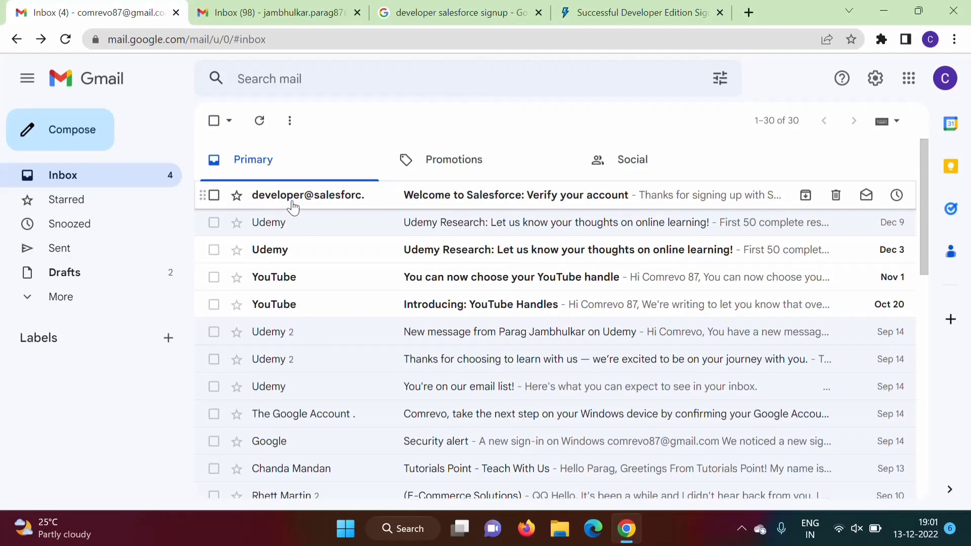
pyautogui.click(468, 195)
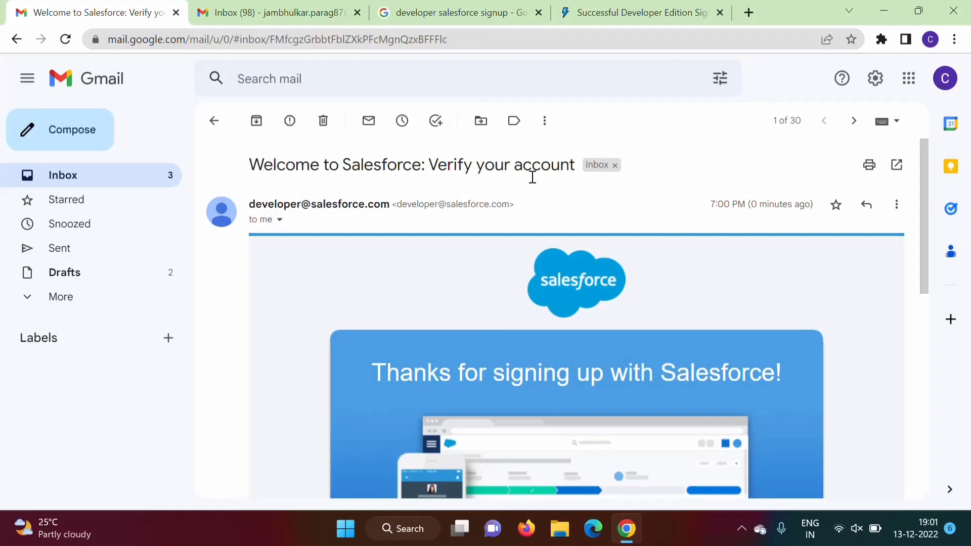
pyautogui.moveTo(924, 232); pyautogui.dragTo(922, 357)
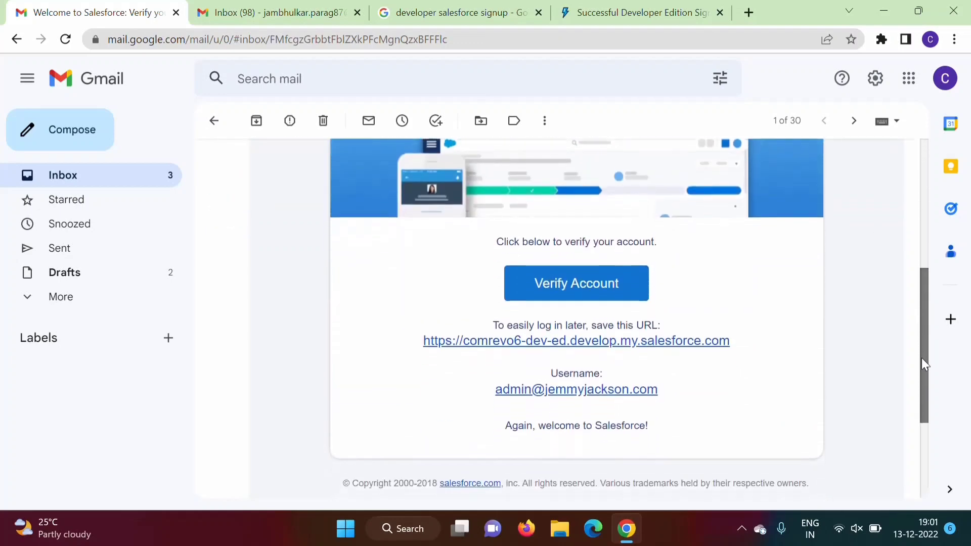
pyautogui.click(607, 284)
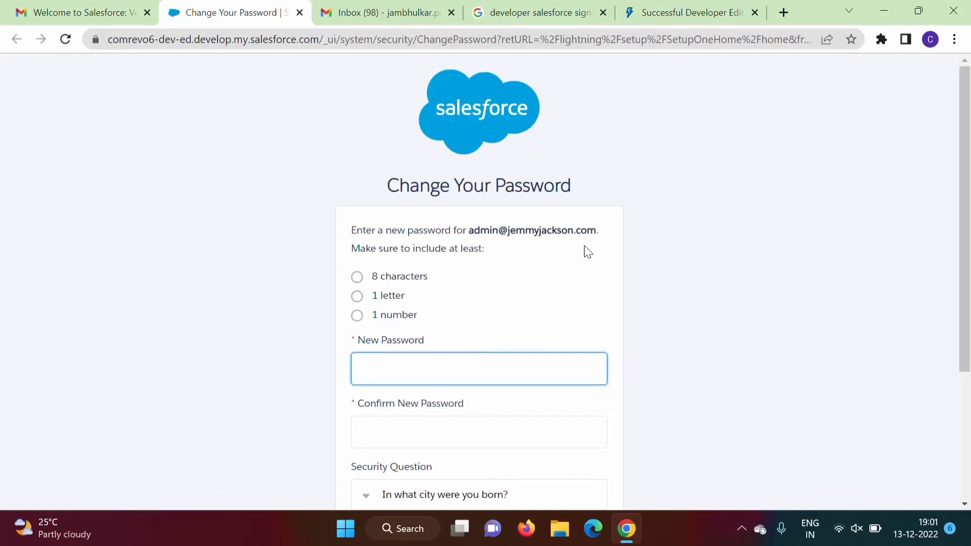
# - Enter the new password and confirm it
pyautogui.write('•••••')
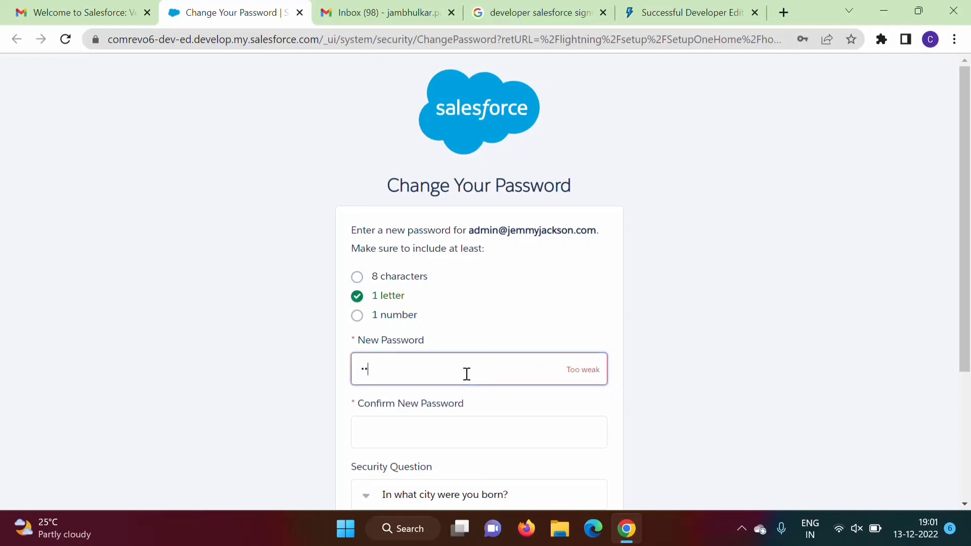
pyautogui.write('••••')
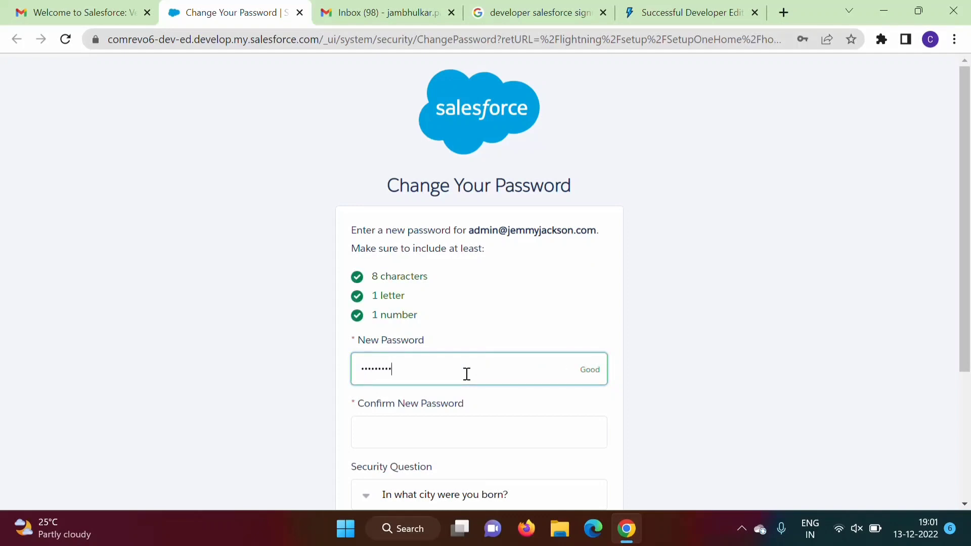
pyautogui.scroll(-2, 425, 208)
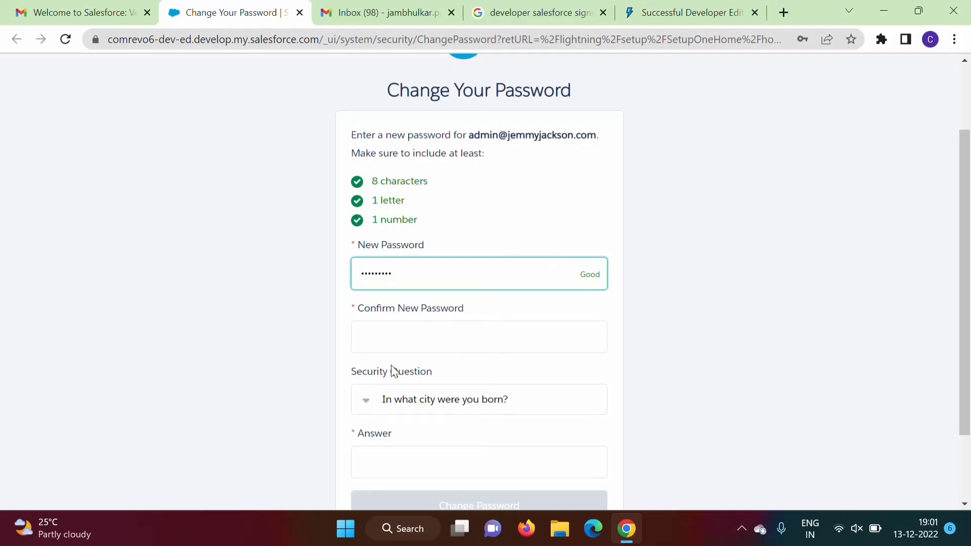
pyautogui.click(378, 347)
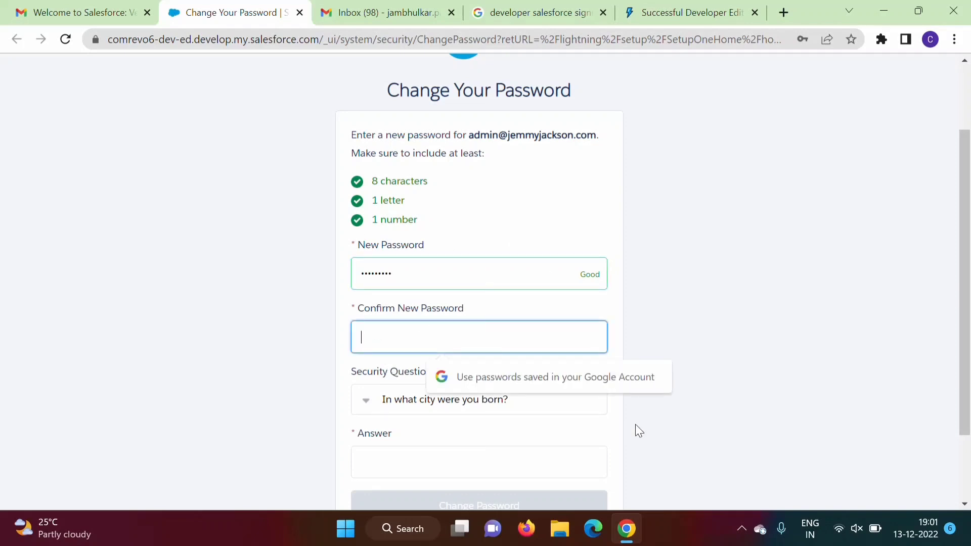
pyautogui.write('••••')
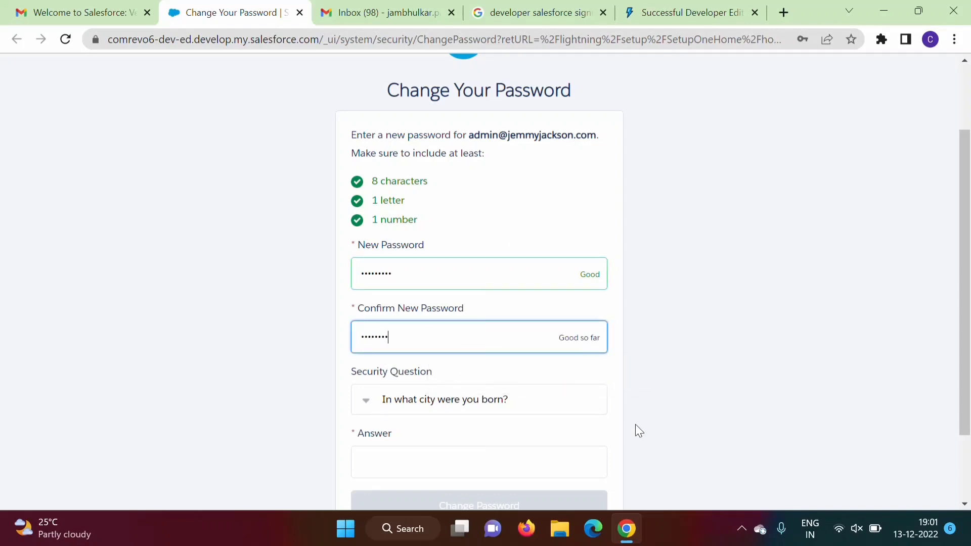
pyautogui.write('•')
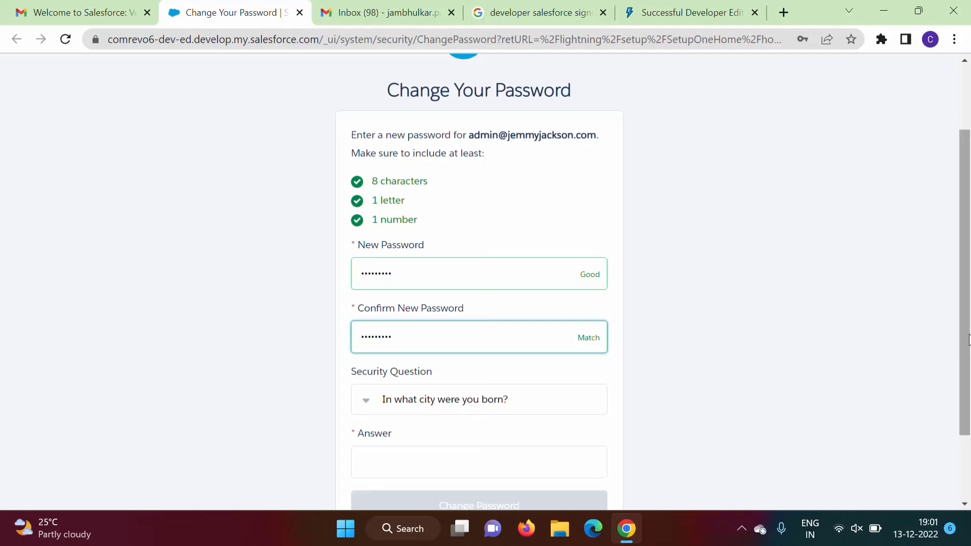
# - Answer the birth-city security question and submit the password change
pyautogui.scroll(-1, 553, 418)
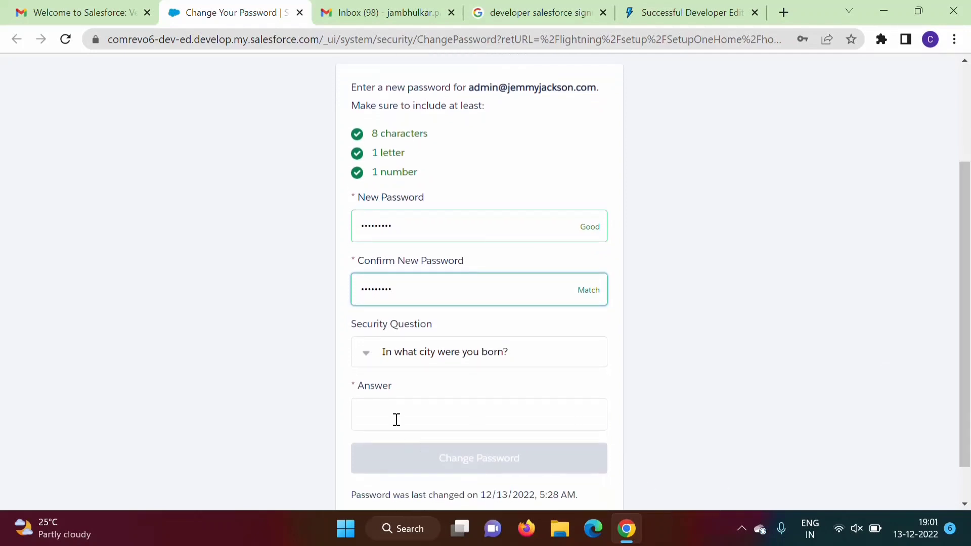
pyautogui.click(397, 420)
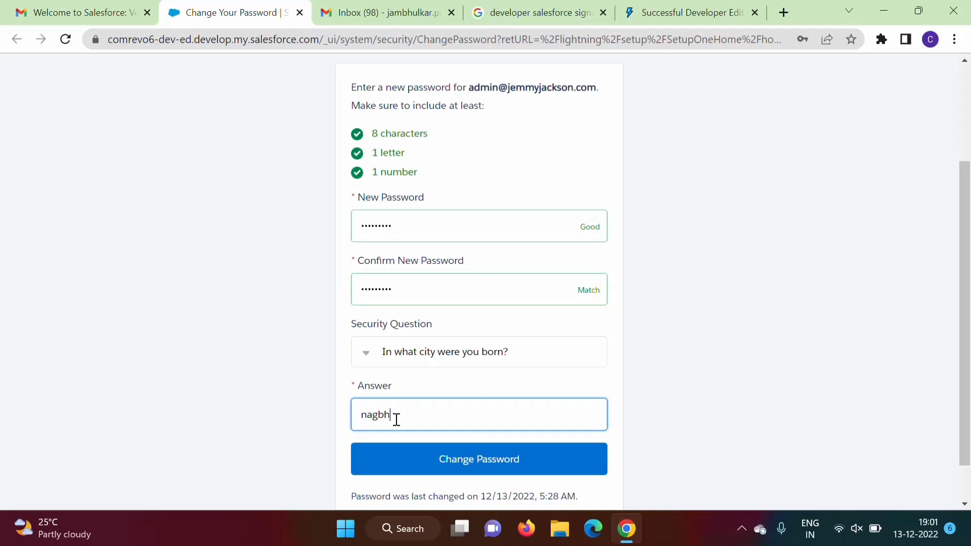
pyautogui.click(515, 465)
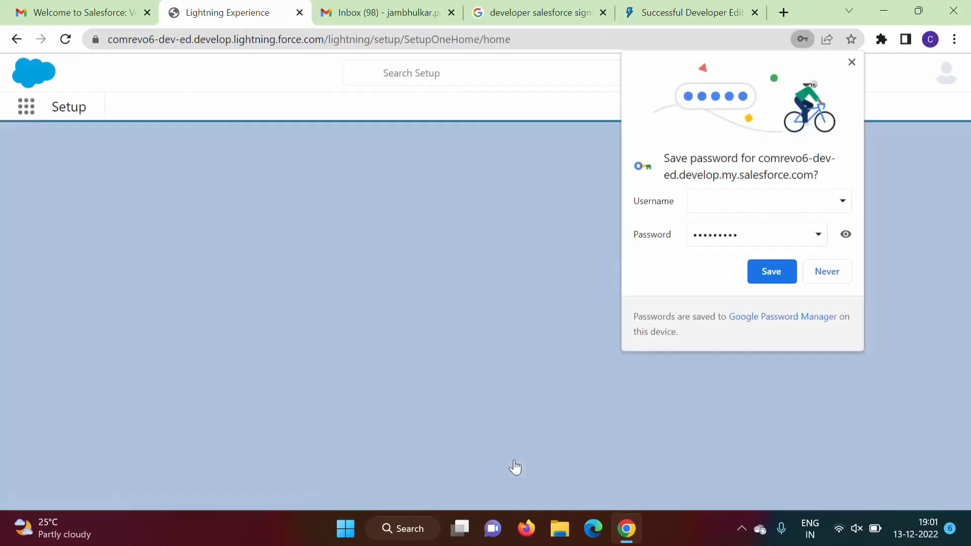
# - Decline Chrome's password save, dismiss the notification prompt and promo, and open the profile menu
pyautogui.click(827, 273)
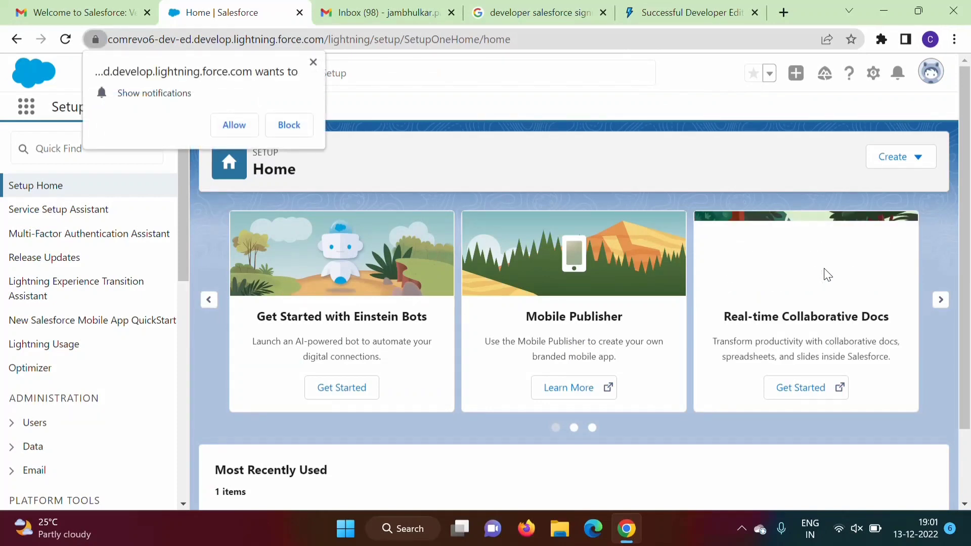
pyautogui.click(314, 63)
pyautogui.click(671, 485)
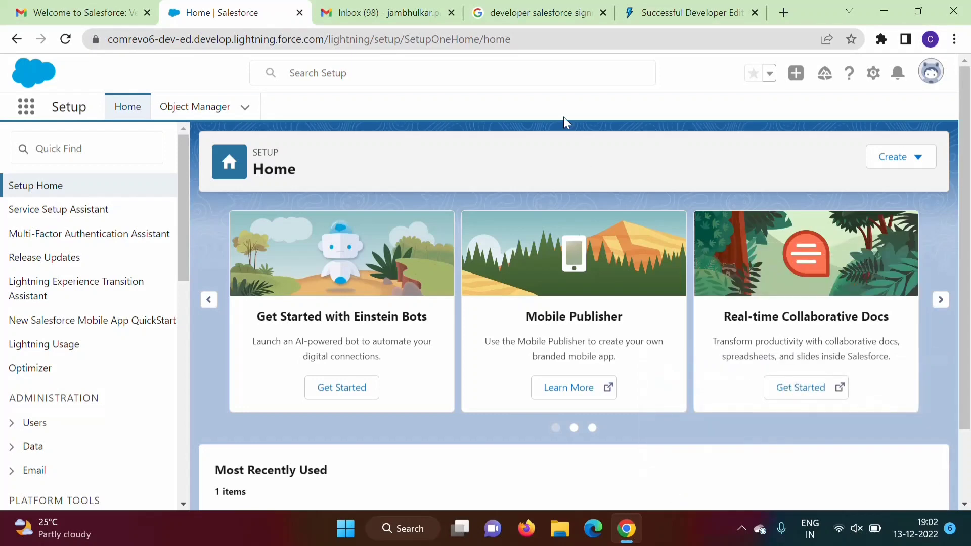
pyautogui.click(925, 76)
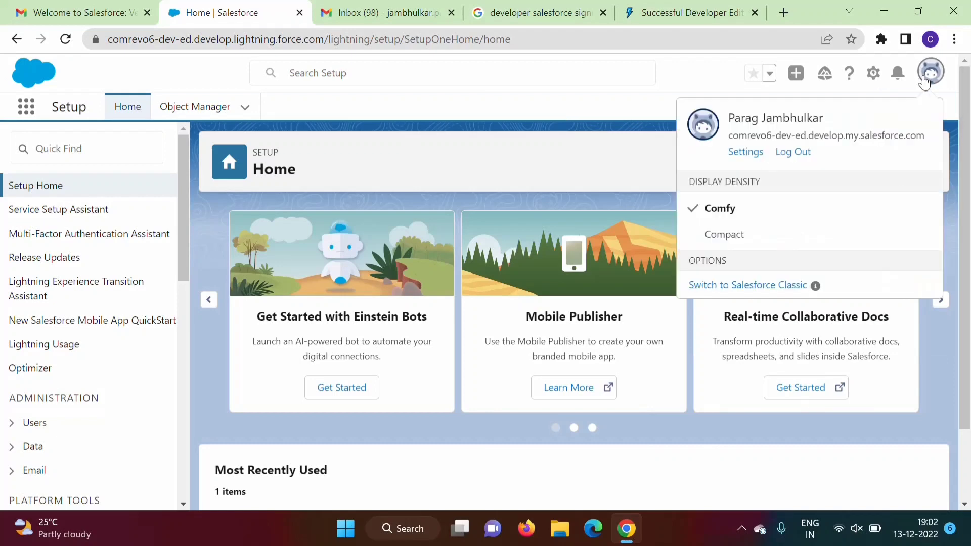
# - Log out of Salesforce and close the leftover login and signup-confirmation tabs
pyautogui.click(800, 158)
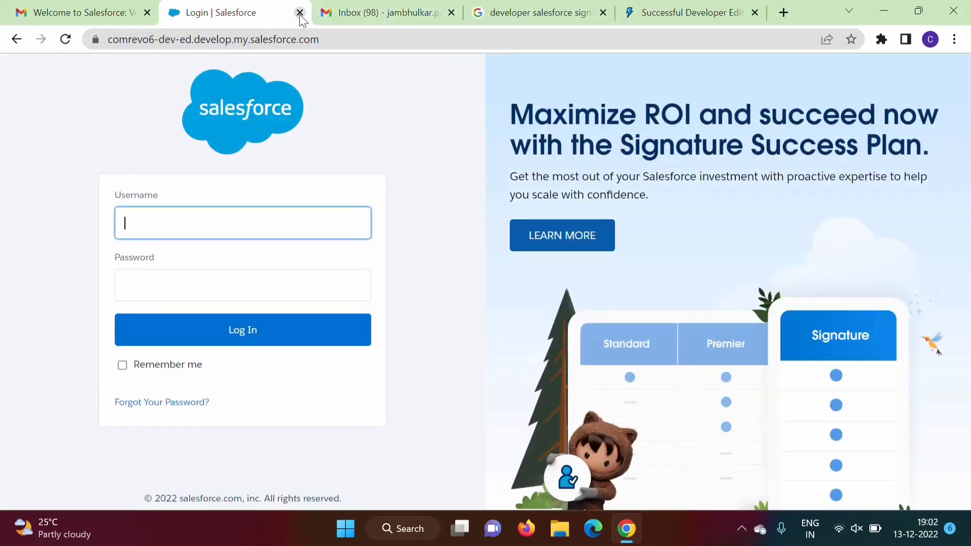
pyautogui.click(299, 13)
pyautogui.click(594, 13)
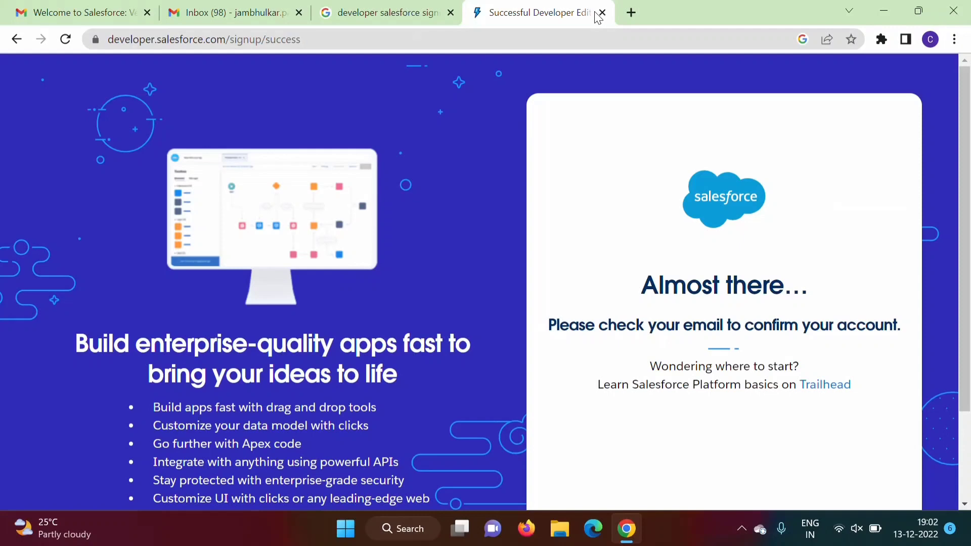
pyautogui.click(602, 12)
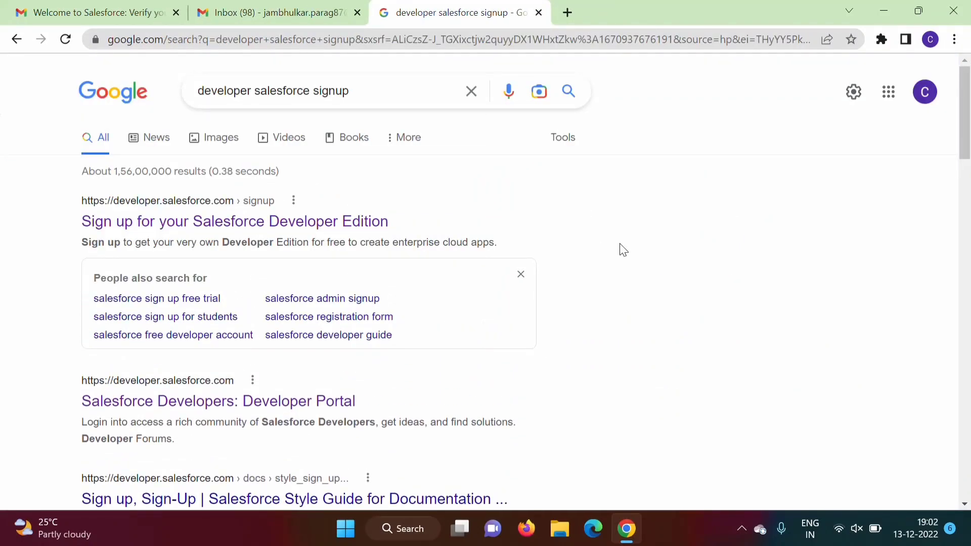
# - Go to login.salesforce.com in a new tab and copy its address
pyautogui.click(571, 13)
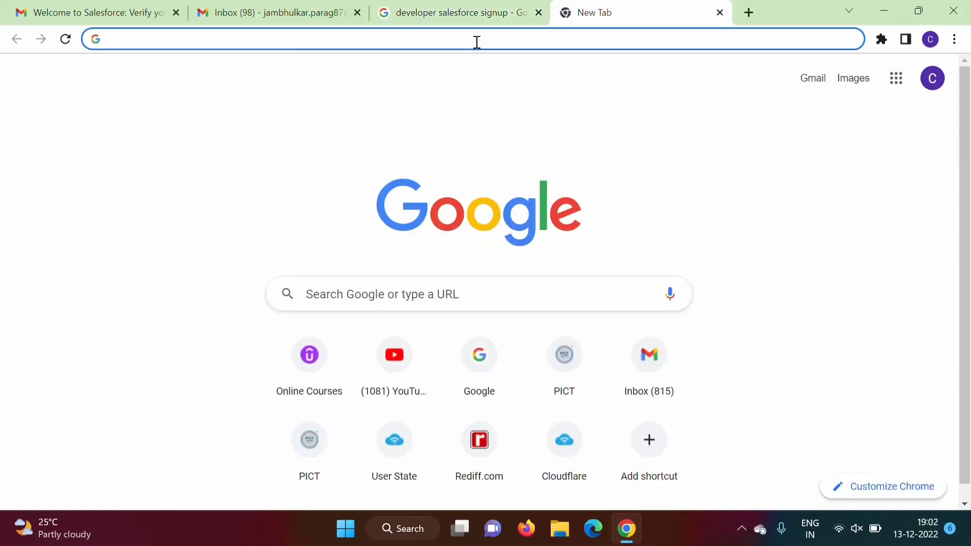
pyautogui.write('login')
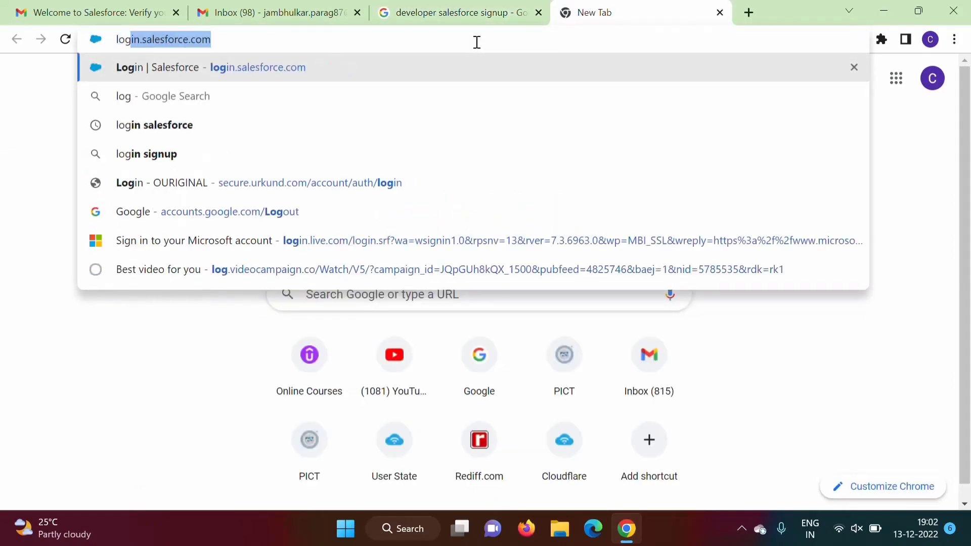
pyautogui.write('.')
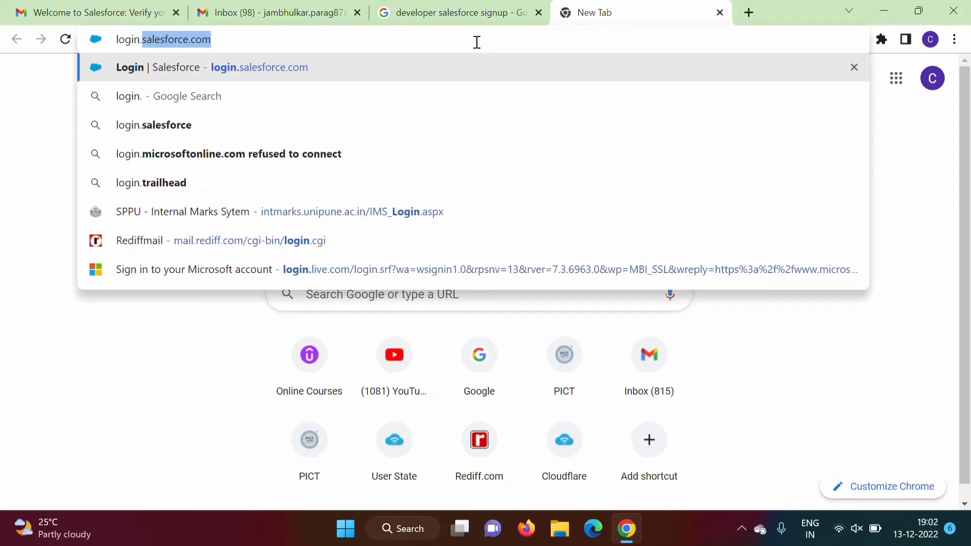
pyautogui.write('salesfor')
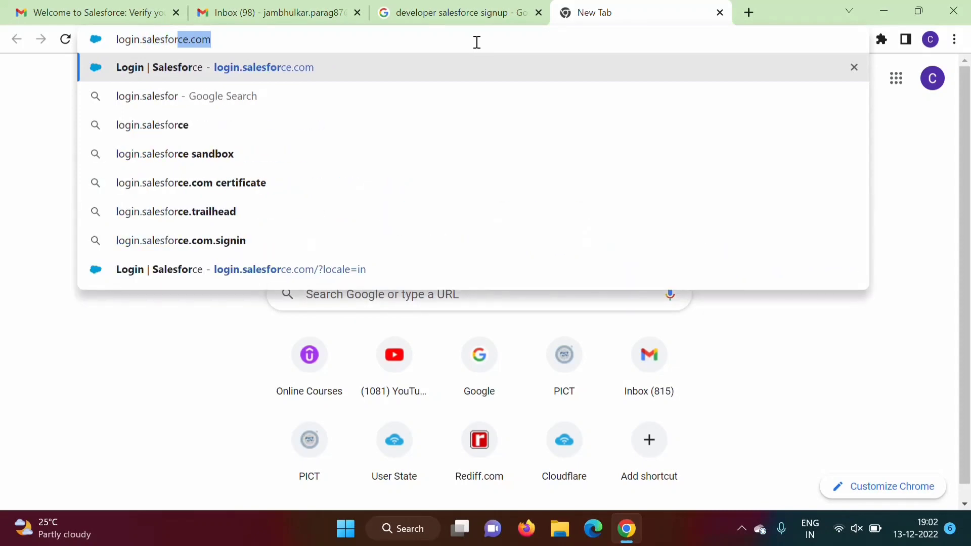
pyautogui.write('ce.com')
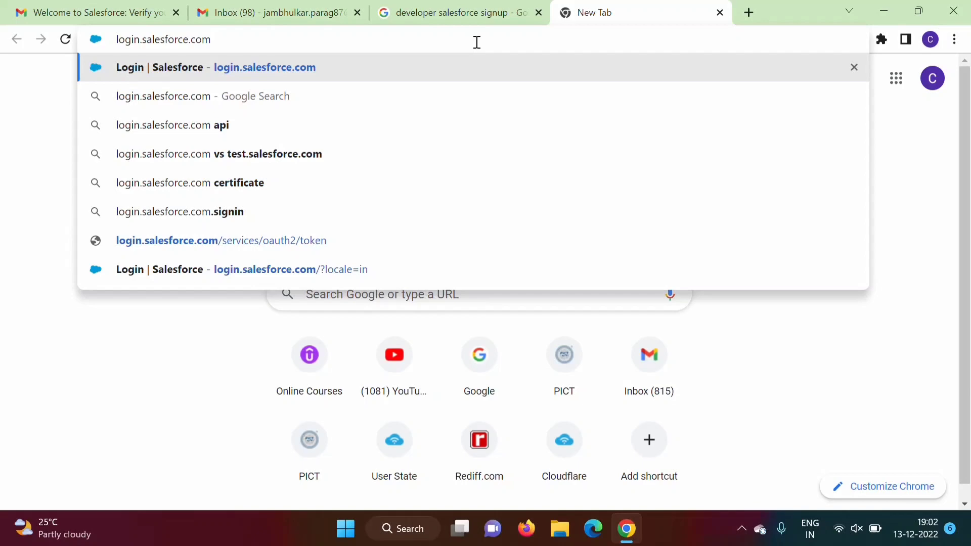
pyautogui.press('Return')
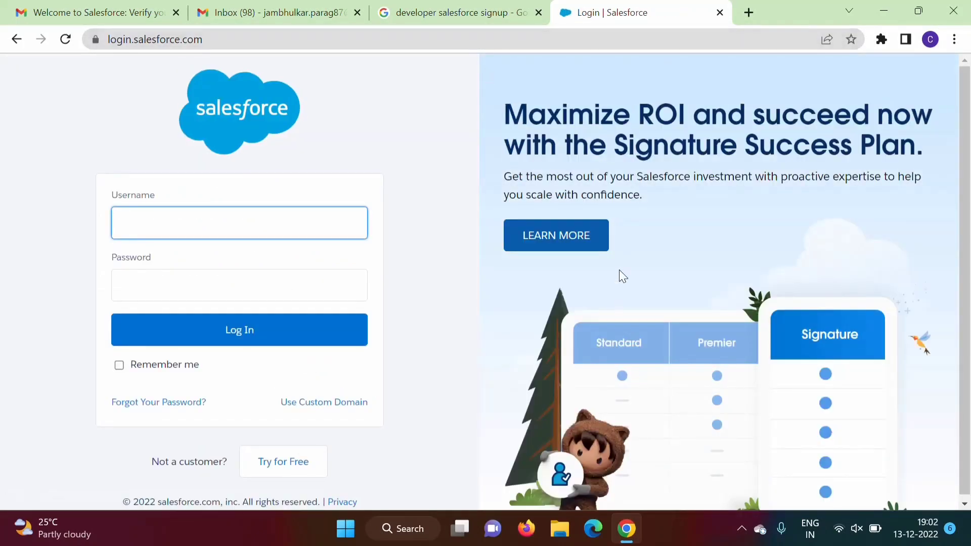
pyautogui.click(233, 40)
pyautogui.hotkey('ctrl', 'c')
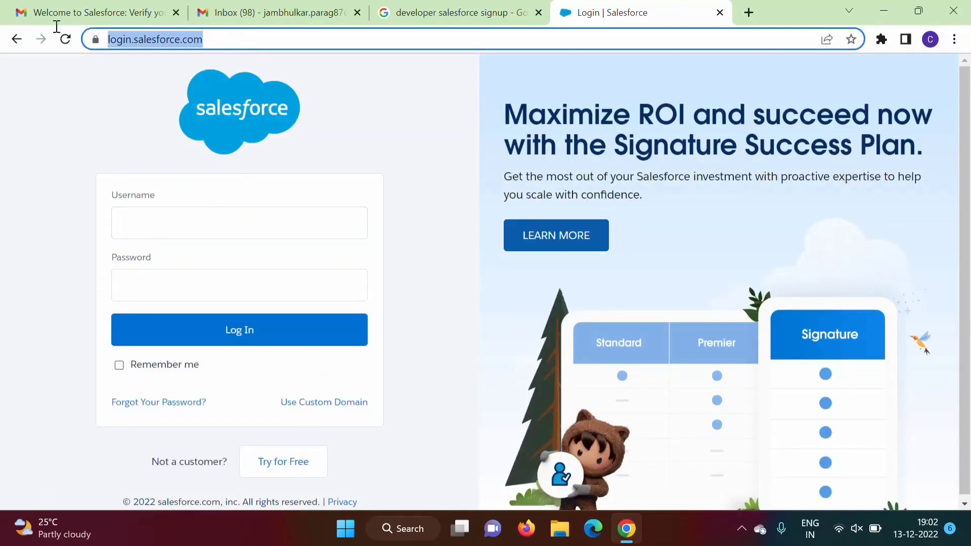
# - Search Google for the login address and open the Login | Salesforce result in a new tab
pyautogui.click(412, 11)
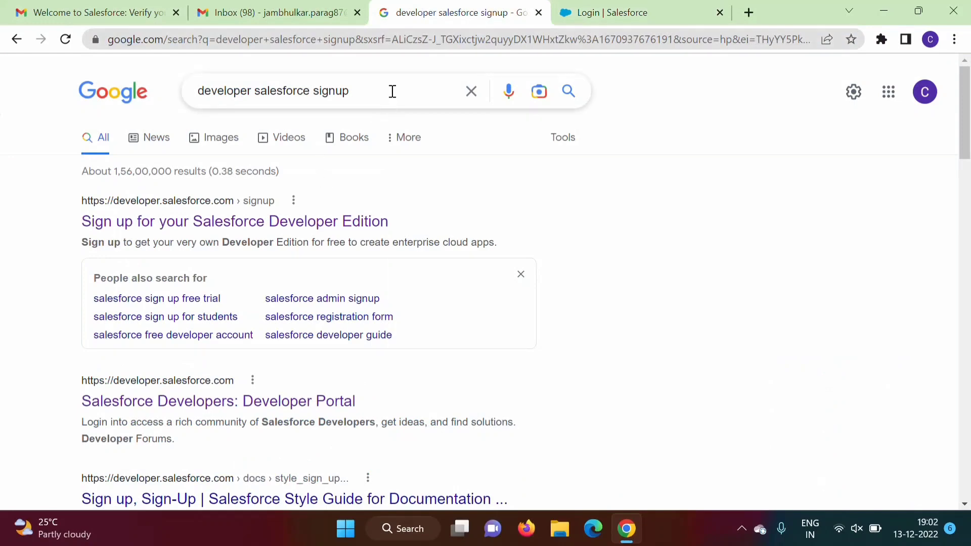
pyautogui.moveTo(354, 91); pyautogui.dragTo(102, 100)
pyautogui.hotkey('ctrl', 'v')
pyautogui.press('Return')
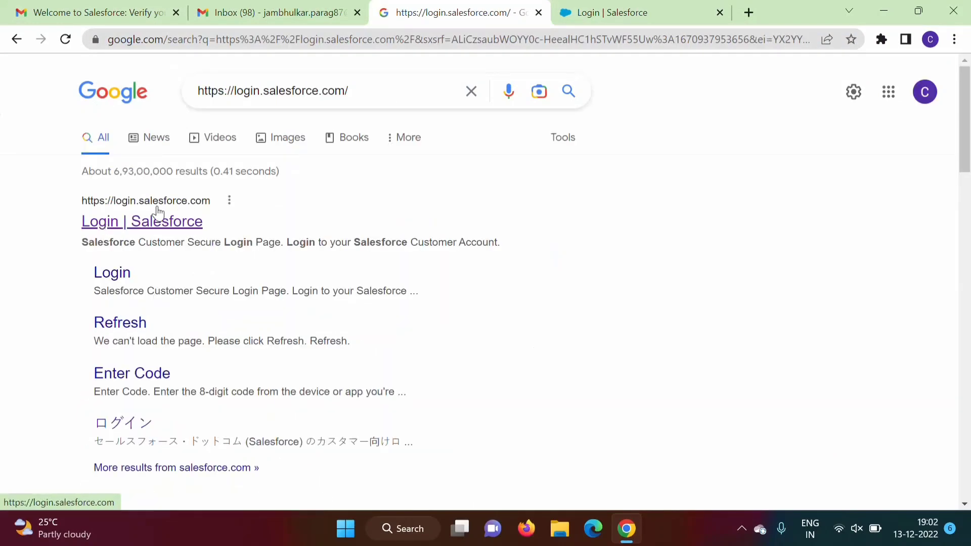
pyautogui.rightClick(158, 212)
pyautogui.click(232, 233)
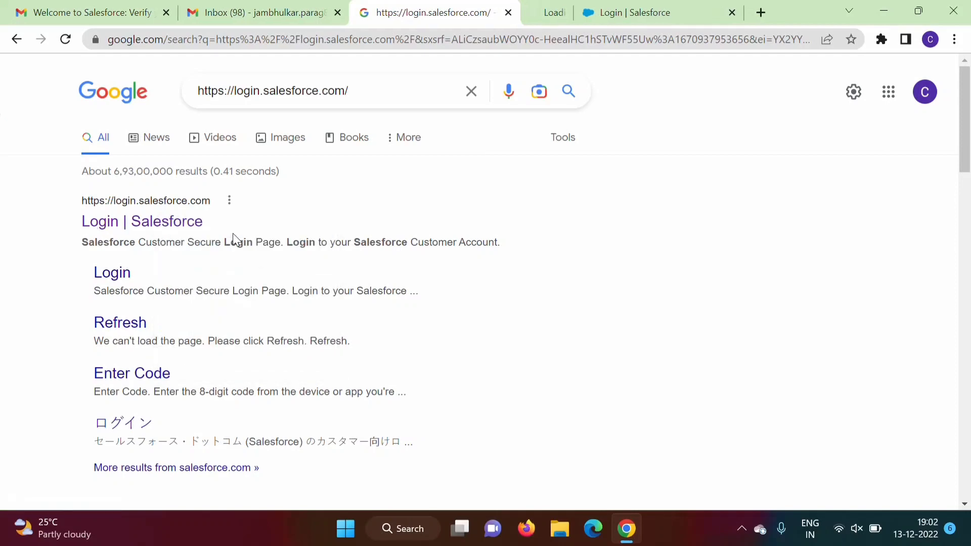
pyautogui.click(552, 11)
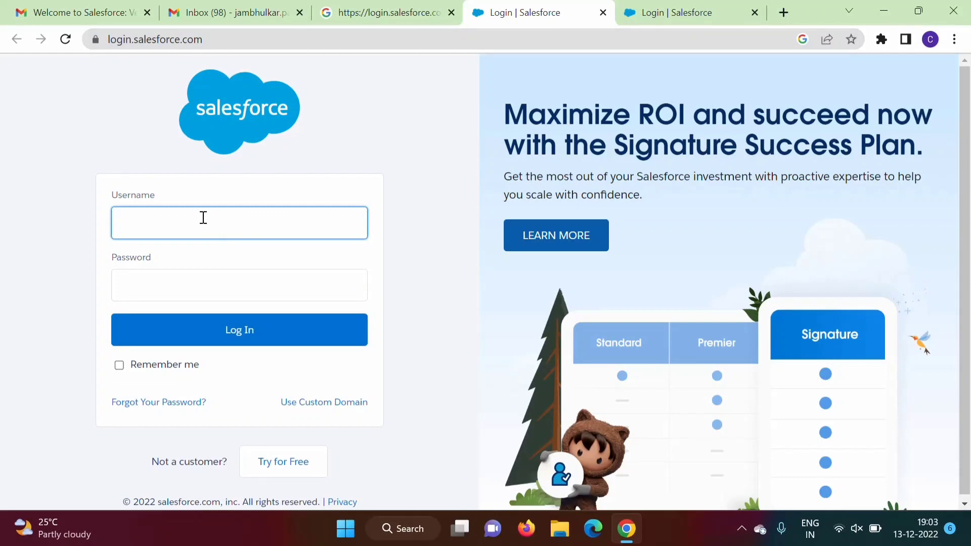
# - Log in with the new account's username and password
pyautogui.click(203, 217)
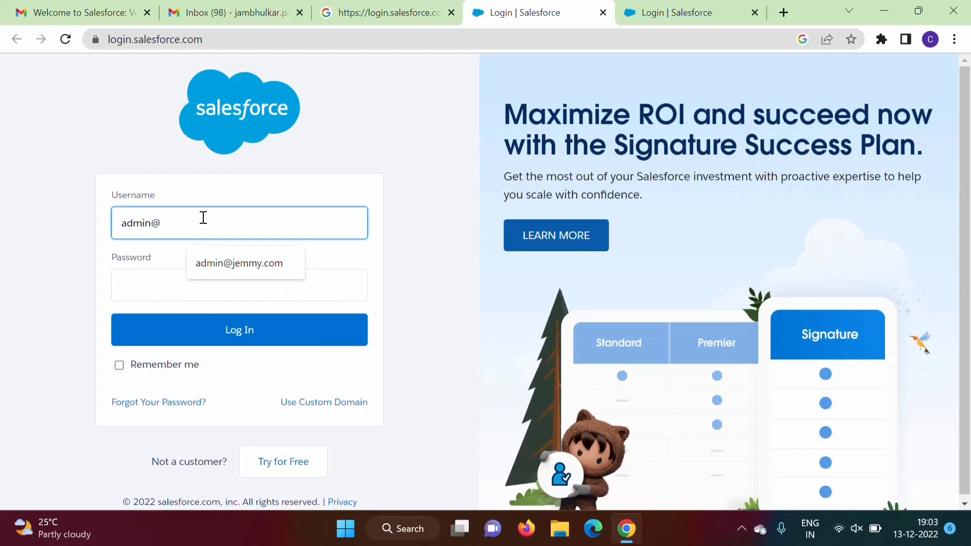
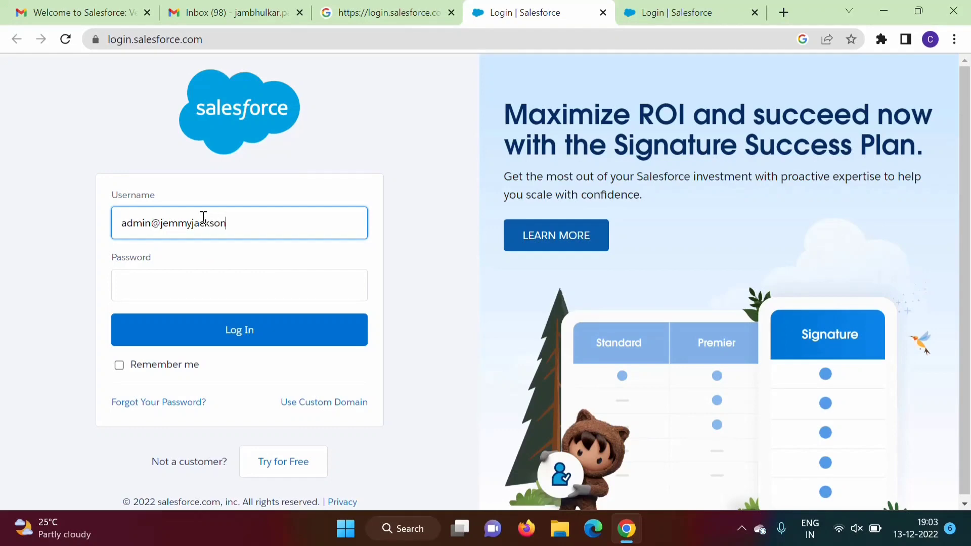
pyautogui.click(174, 287)
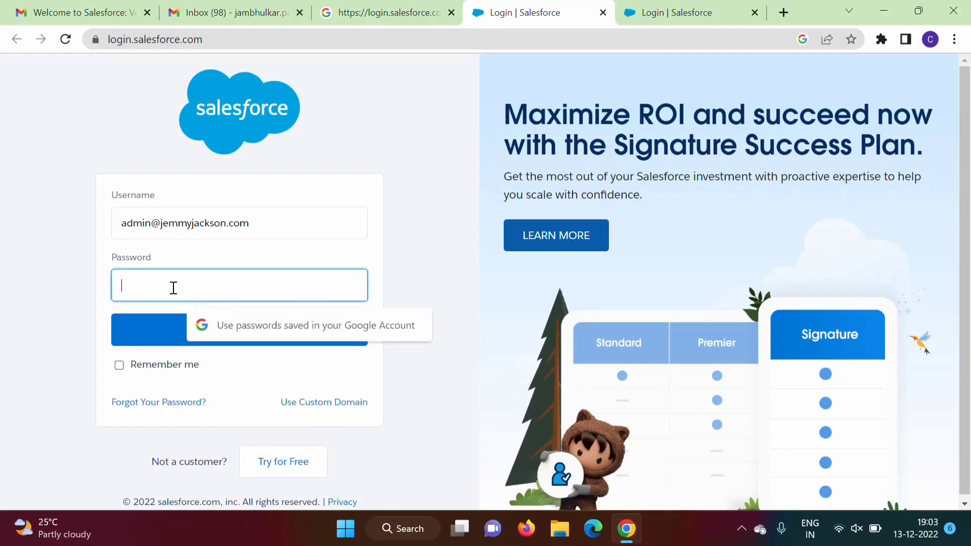
pyautogui.write('***')
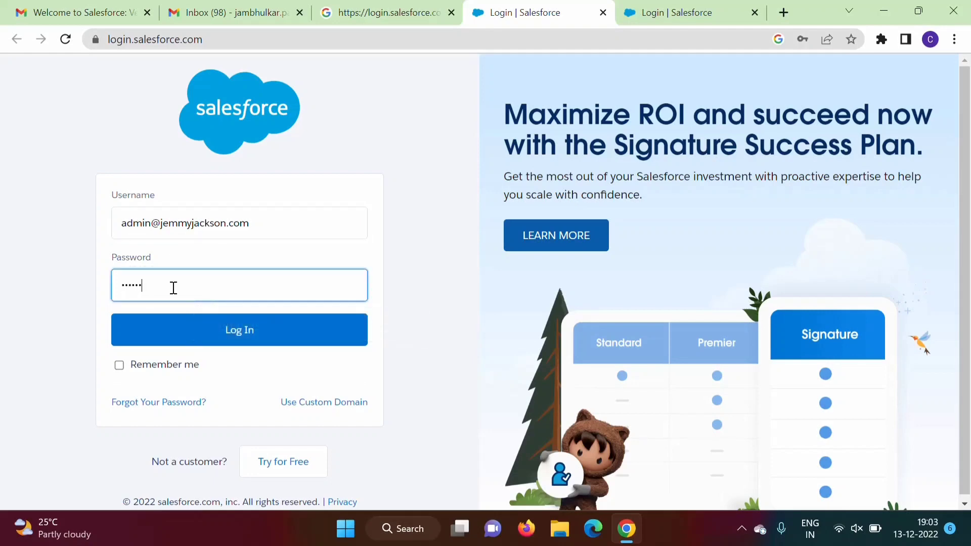
pyautogui.click(246, 332)
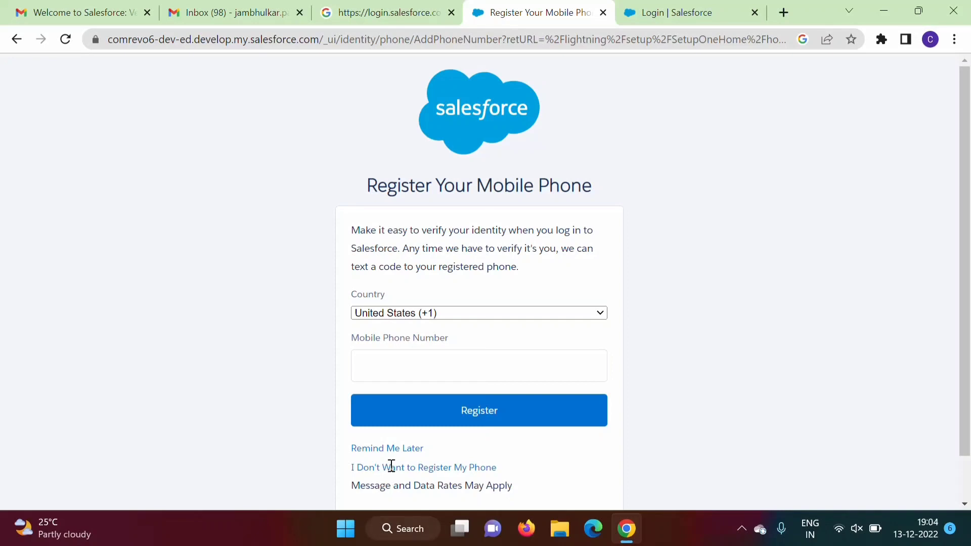
# - Choose Remind Me Later to skip mobile phone registration
pyautogui.click(375, 455)
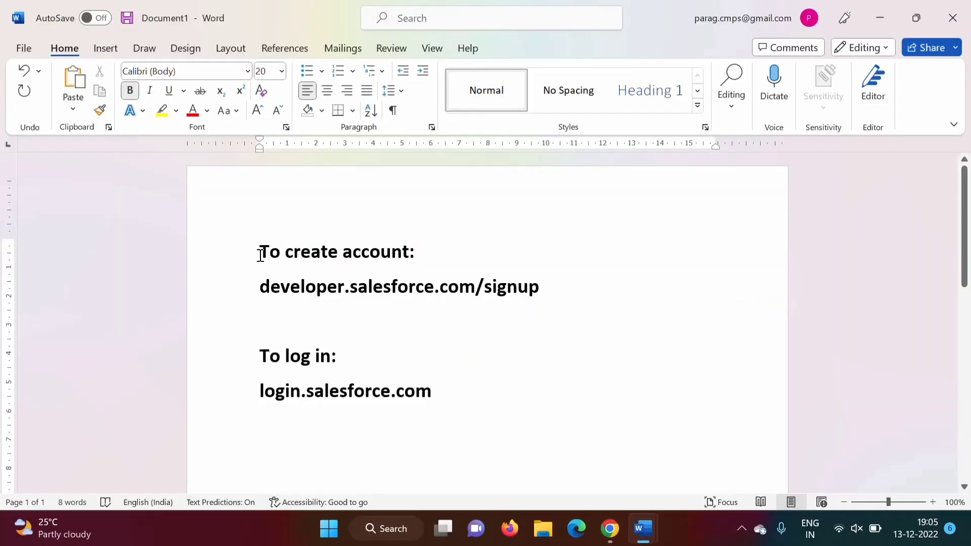
# - Highlight the notes' 'To create account:' developer.salesforce.com/signup and 'To log in:' login.salesforce.com lines
pyautogui.moveTo(260, 254); pyautogui.dragTo(427, 251)
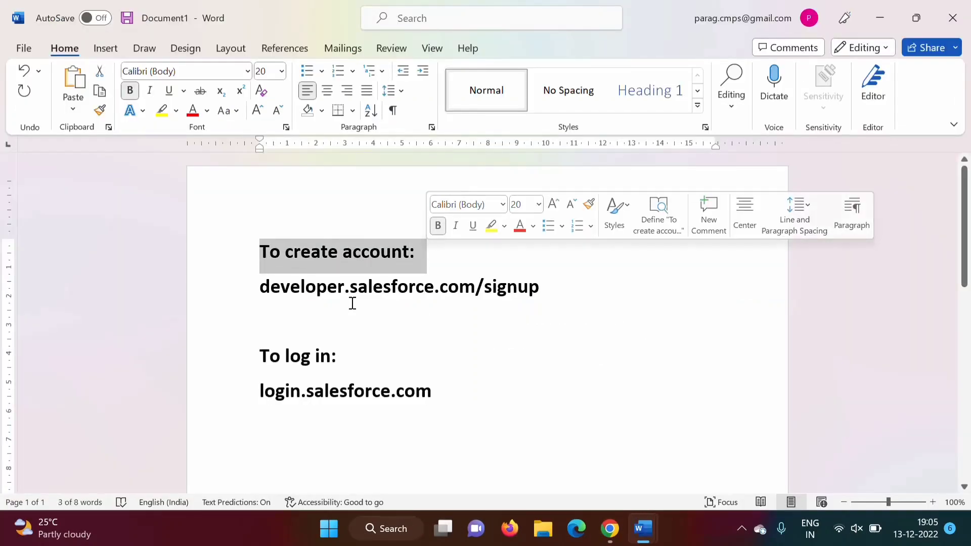
pyautogui.moveTo(256, 287); pyautogui.dragTo(539, 286)
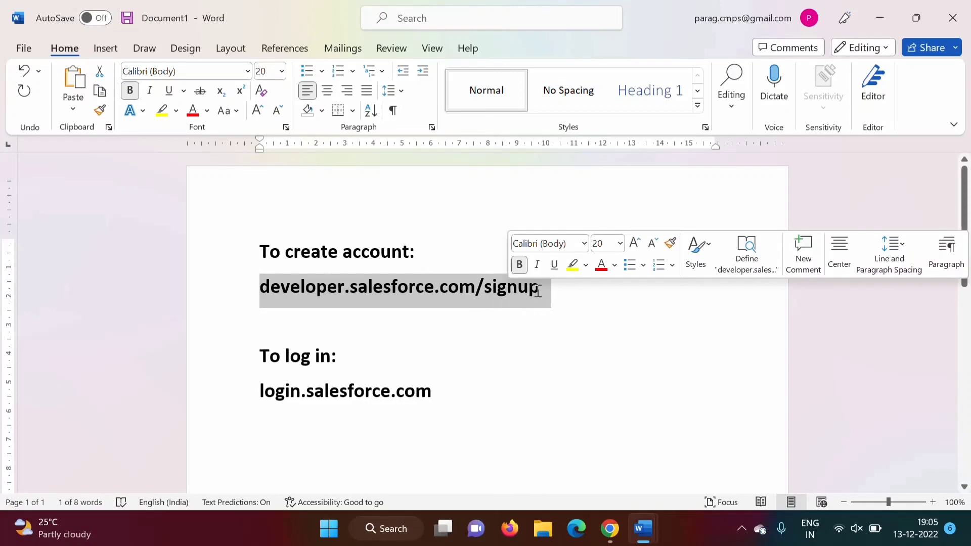
pyautogui.moveTo(258, 358); pyautogui.dragTo(341, 356)
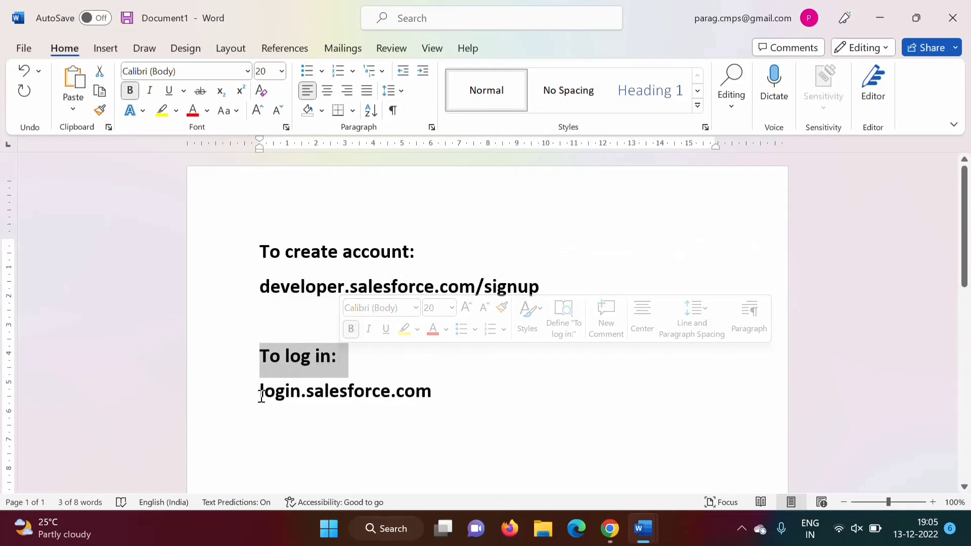
pyautogui.moveTo(260, 392); pyautogui.dragTo(427, 391)
pyautogui.click(556, 466)
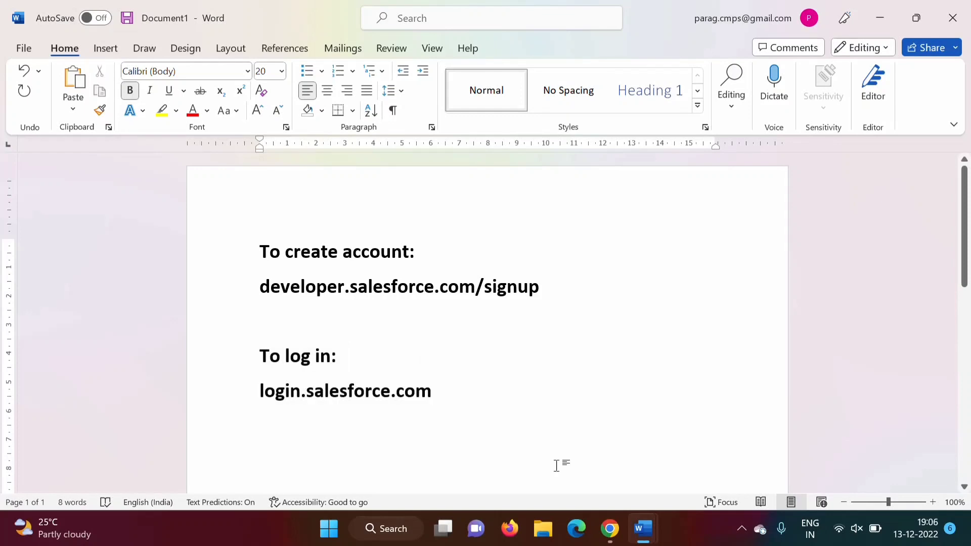